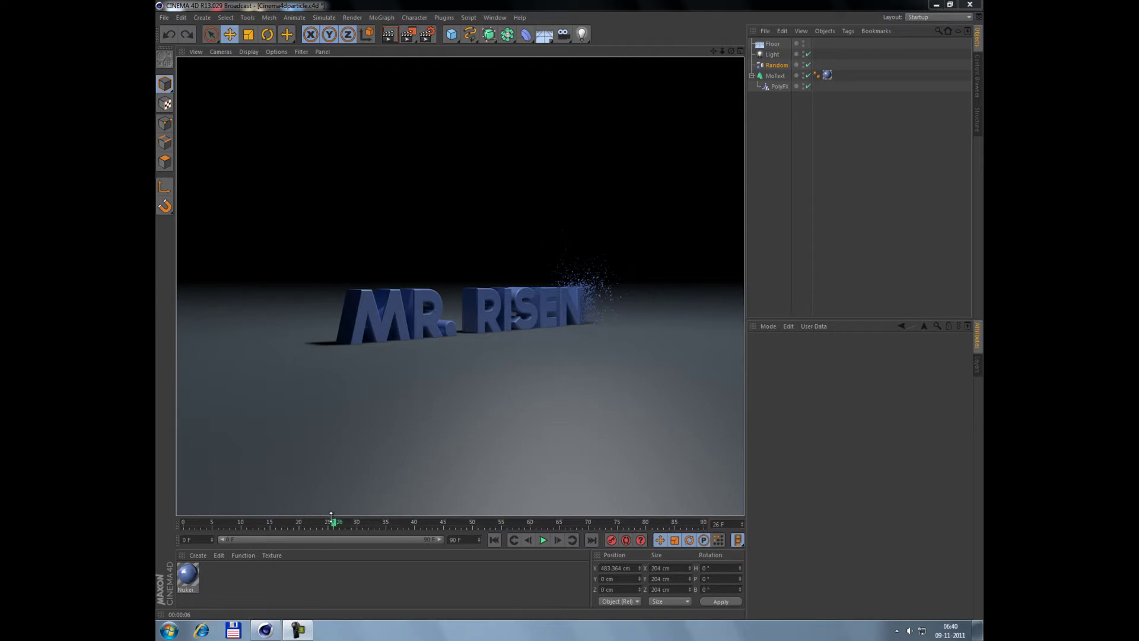
Scrub the timeline playhead back to about frame 24 so the editor perspective view shows MR. RISEN.
mouse_move(316, 526)
mouse_down()
mouse_move(270, 525)
mouse_move(388, 524)
mouse_move(314, 537)
mouse_move(351, 528)
mouse_move(304, 525)
mouse_move(391, 524)
mouse_move(306, 507)
mouse_move(418, 514)
mouse_move(323, 521)
mouse_up()
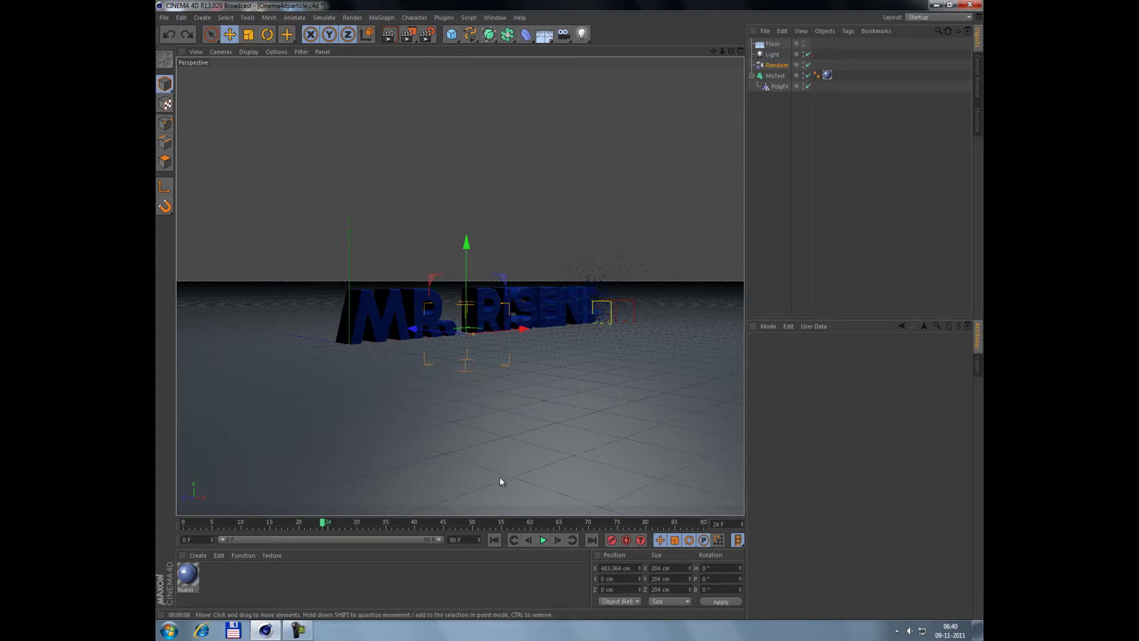
click(352, 18)
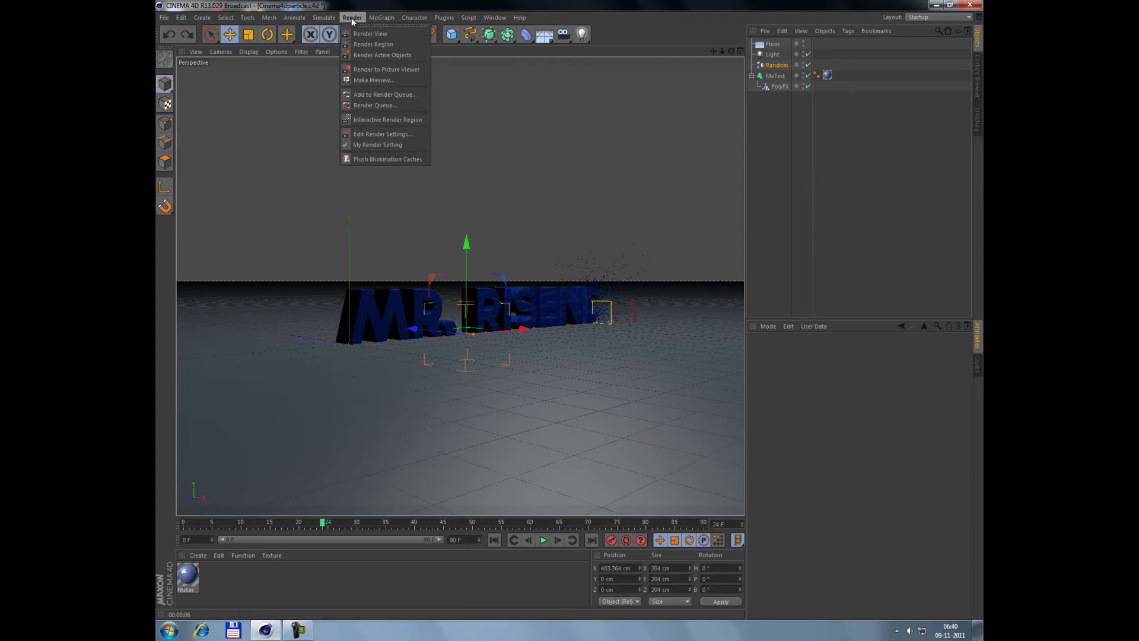
click(386, 69)
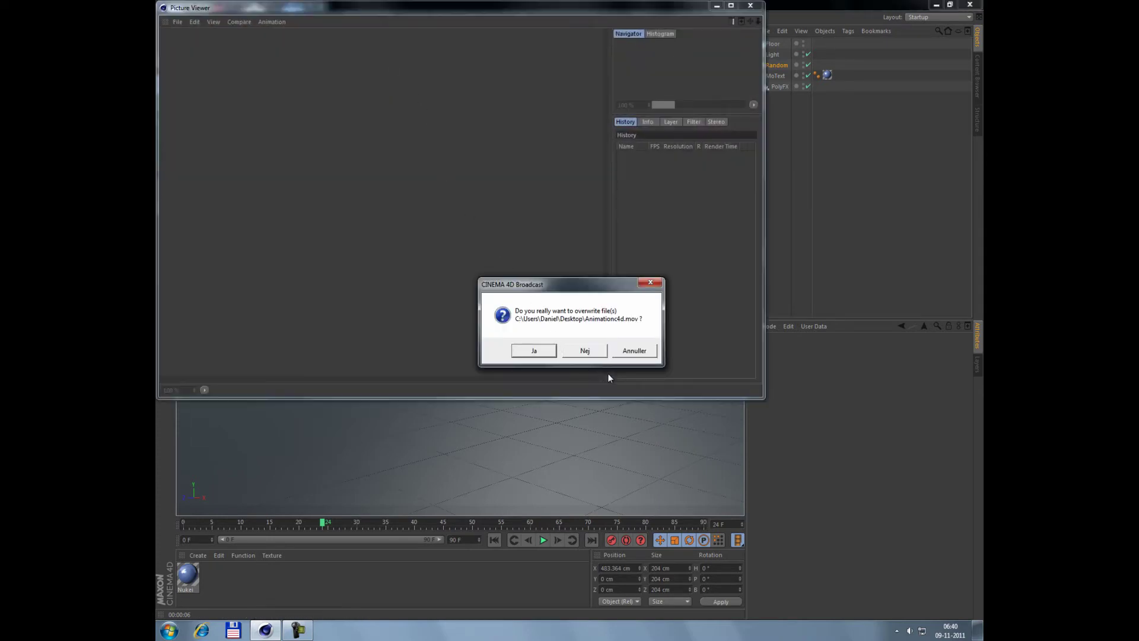
click(595, 354)
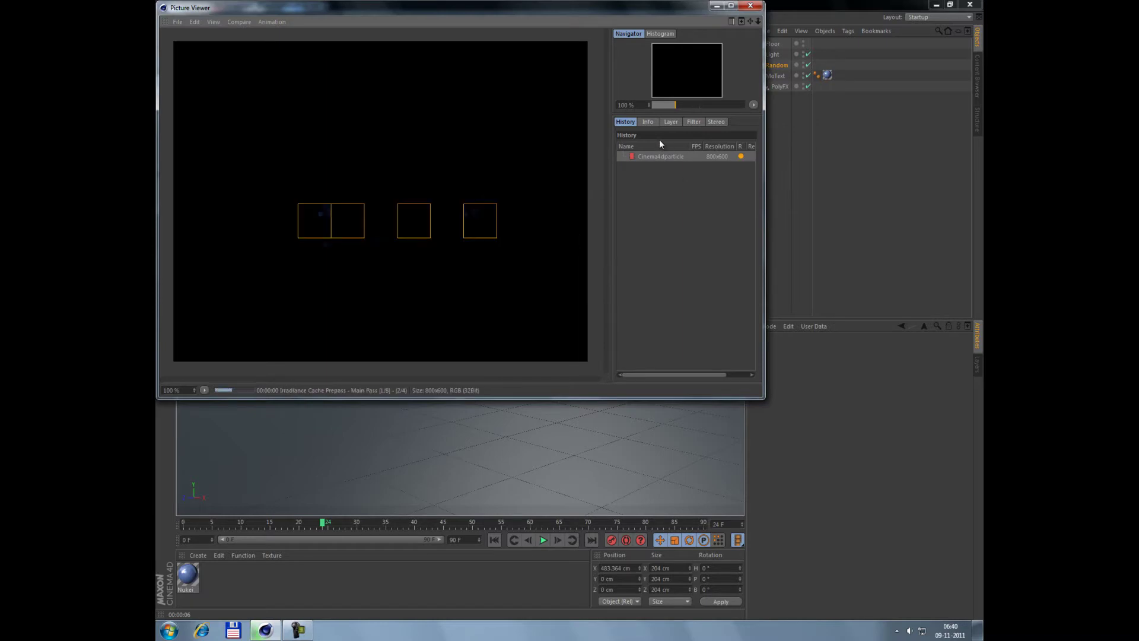
click(750, 6)
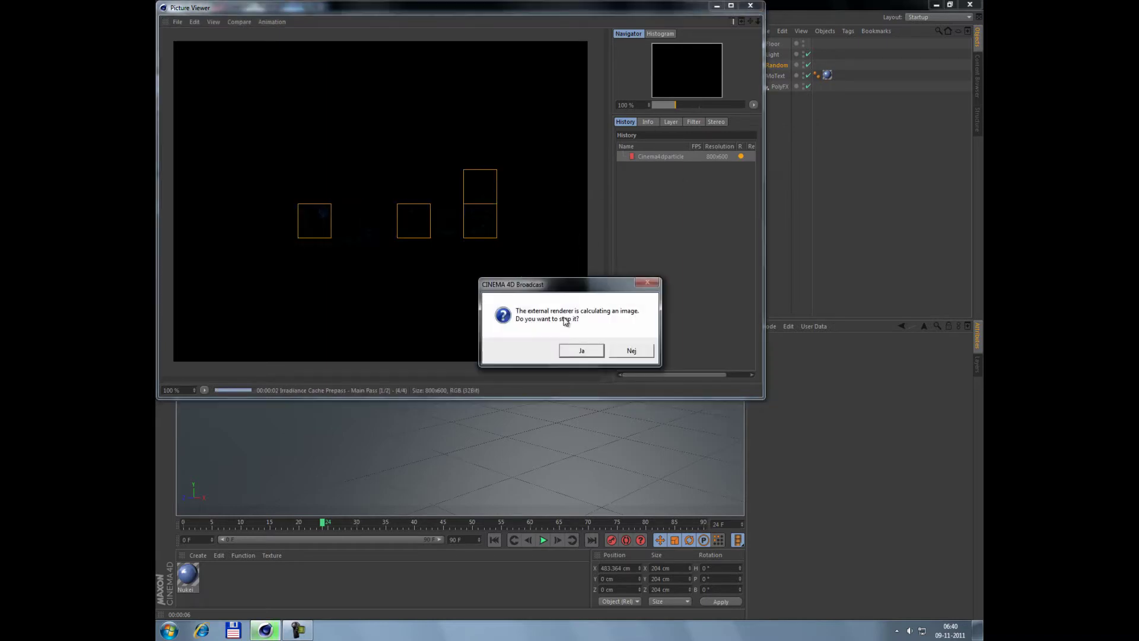
click(567, 349)
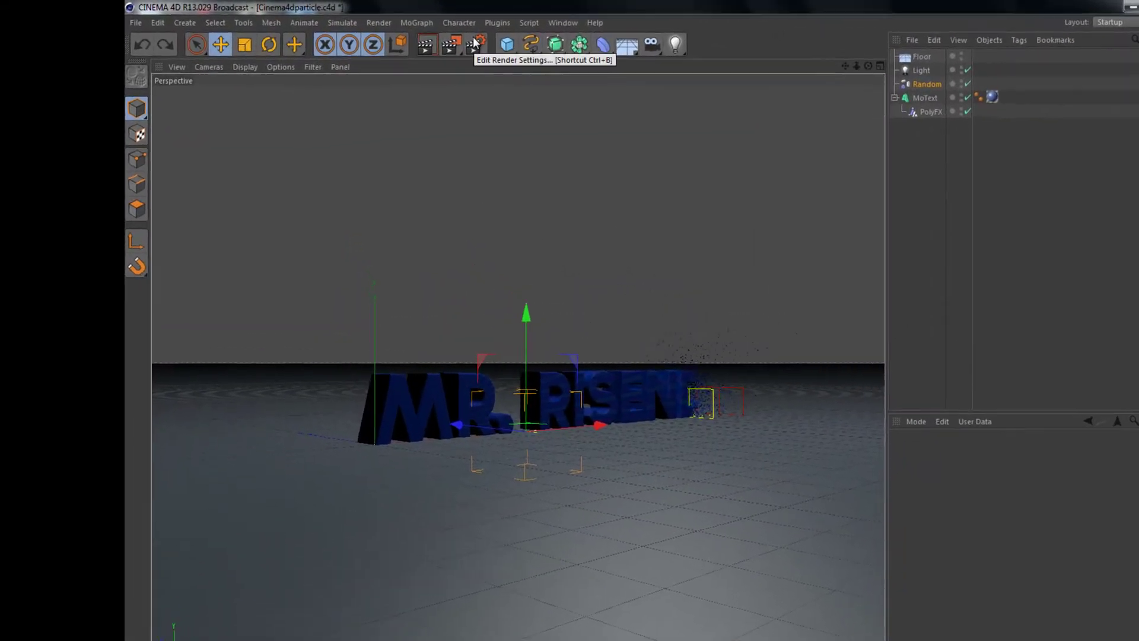
Apply the HDTV 1080 29.97 output preset, keeping the frame range at Current Frame.
click(493, 47)
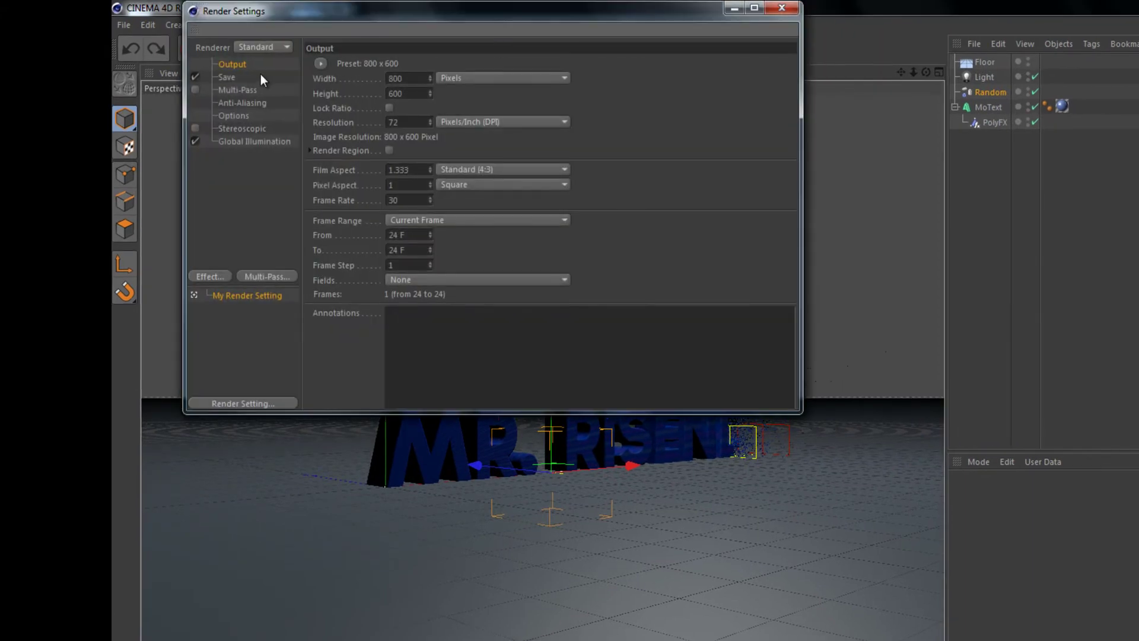
click(320, 63)
mouse_move(358, 109)
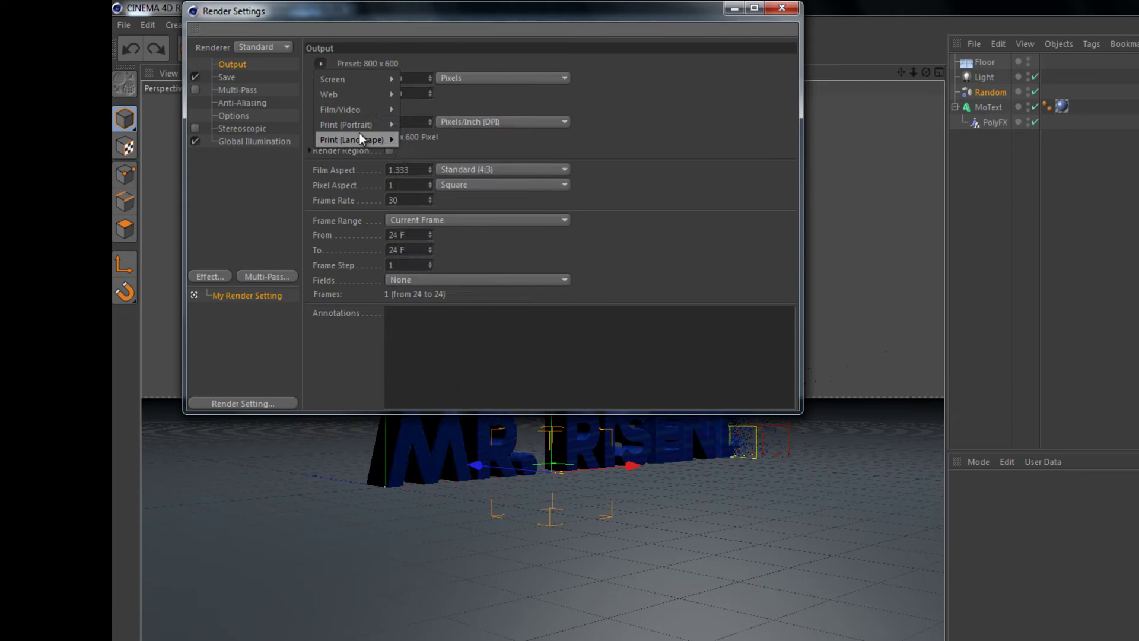
mouse_move(359, 142)
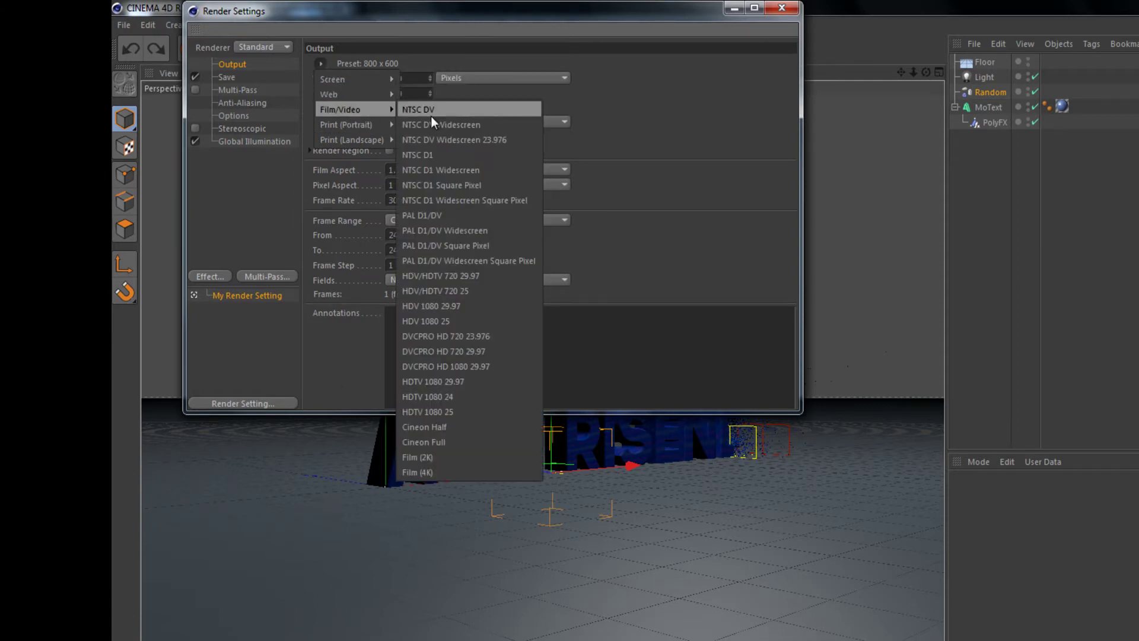
click(439, 381)
click(412, 223)
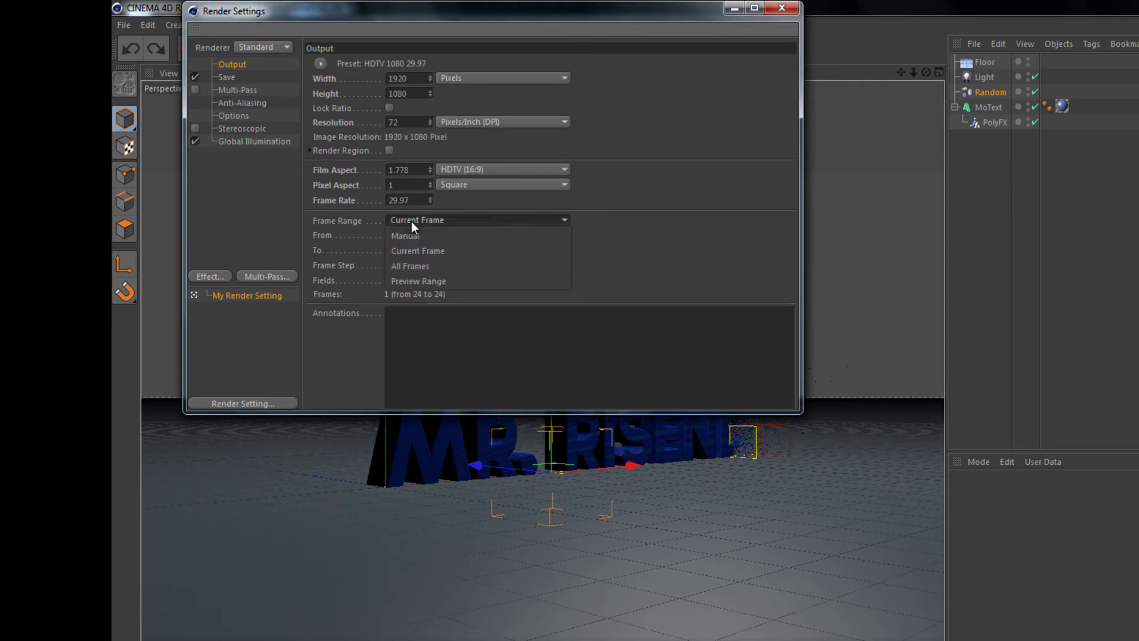
click(412, 223)
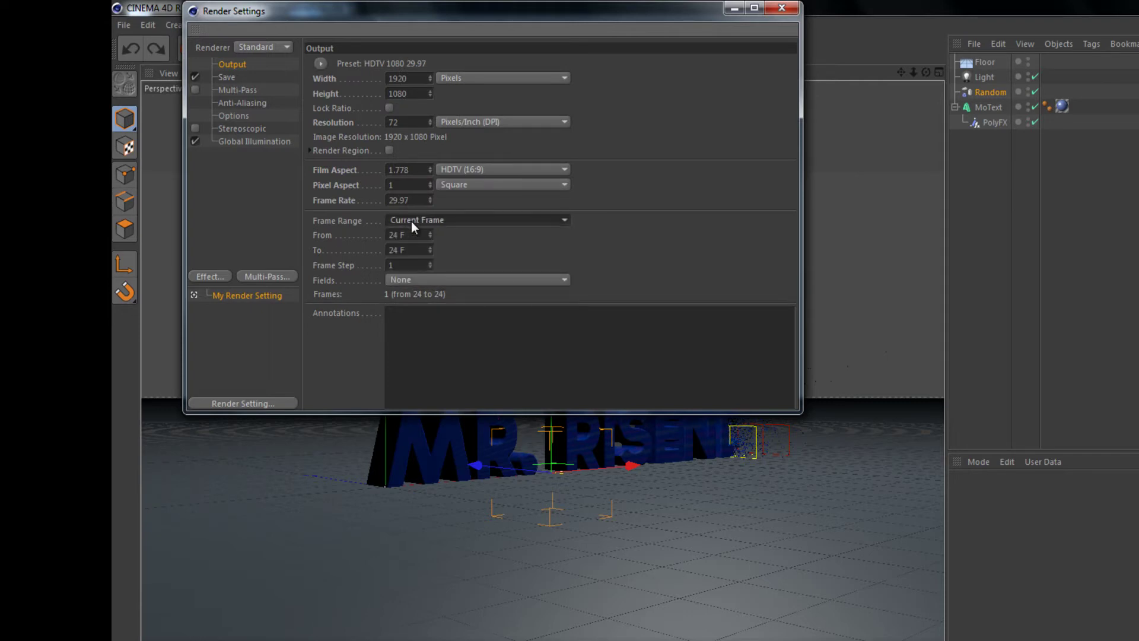
Clear the old file name from the output path on the Save page.
click(225, 89)
click(227, 77)
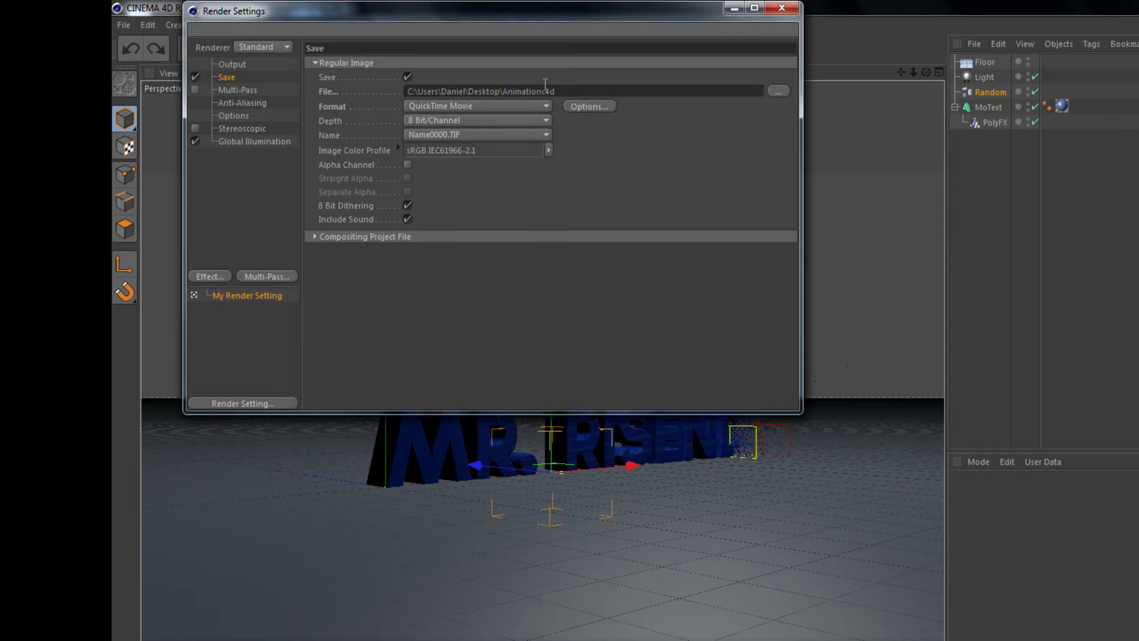
drag(503, 92, 626, 92)
key(BackSpace)
Set Anti-Aliasing to Best, with minimum 1x1 and maximum 4x4.
click(242, 129)
click(258, 114)
click(236, 104)
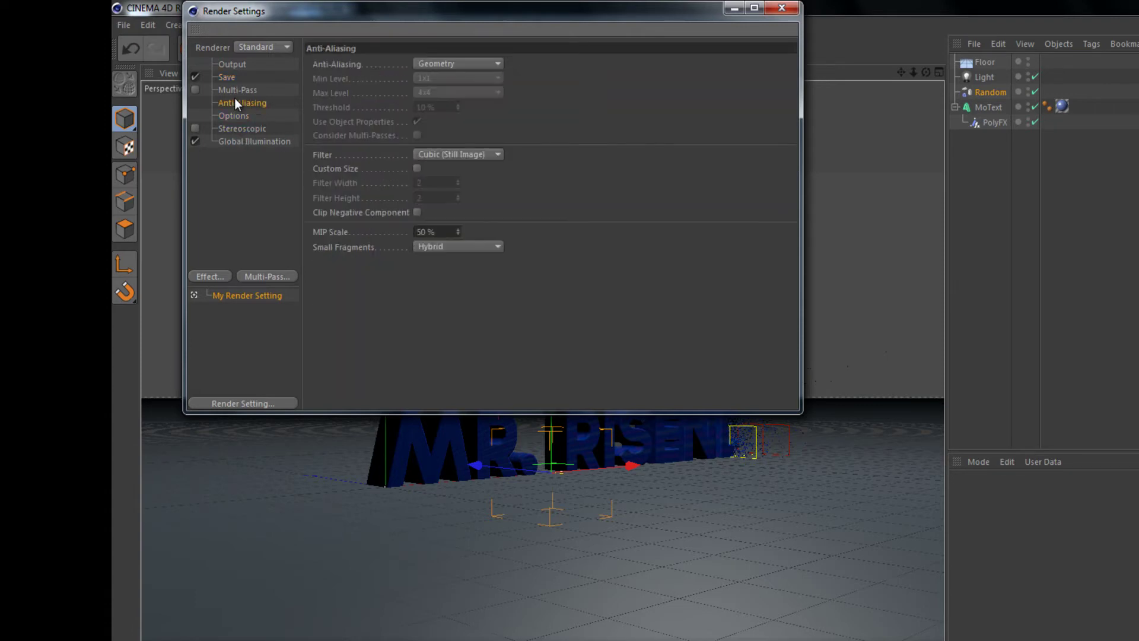
click(420, 63)
click(419, 107)
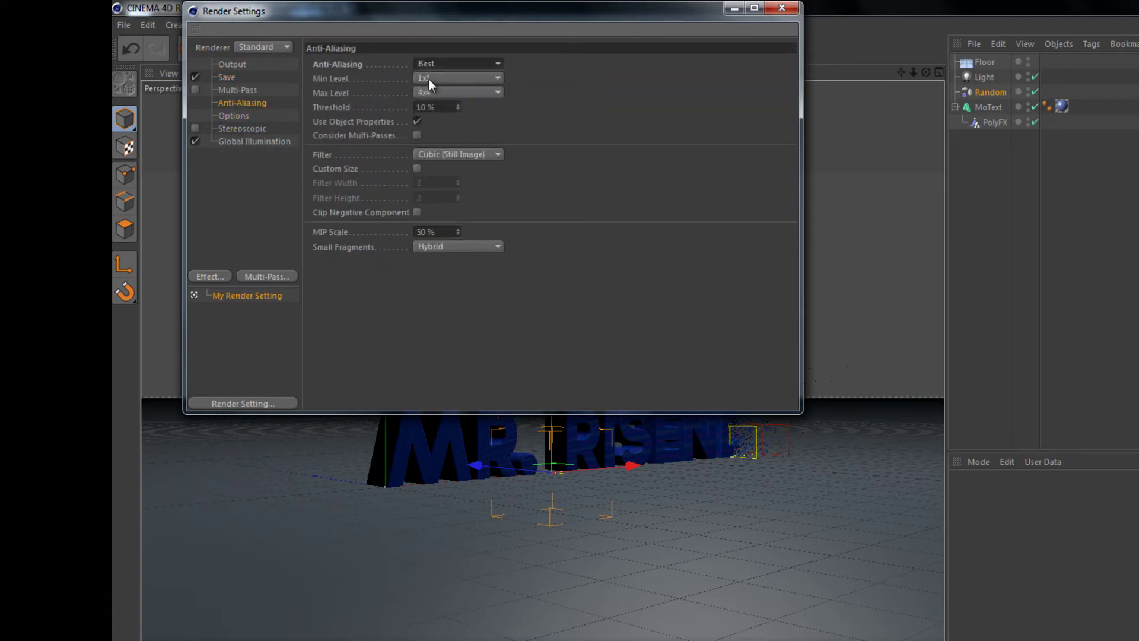
click(430, 91)
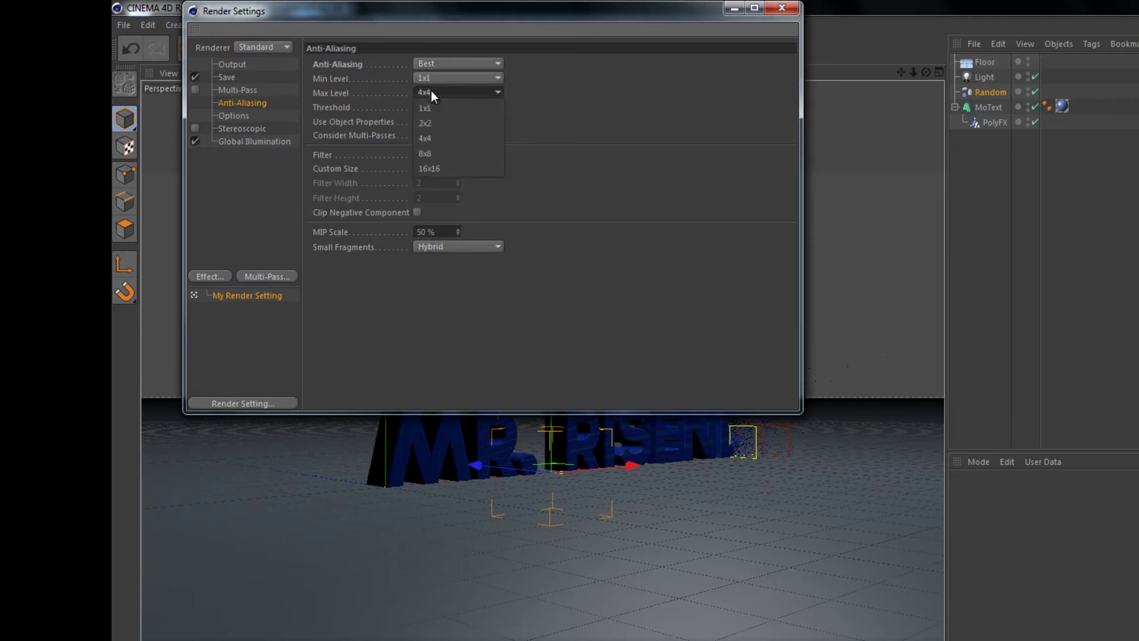
click(430, 90)
click(430, 76)
click(431, 77)
click(431, 89)
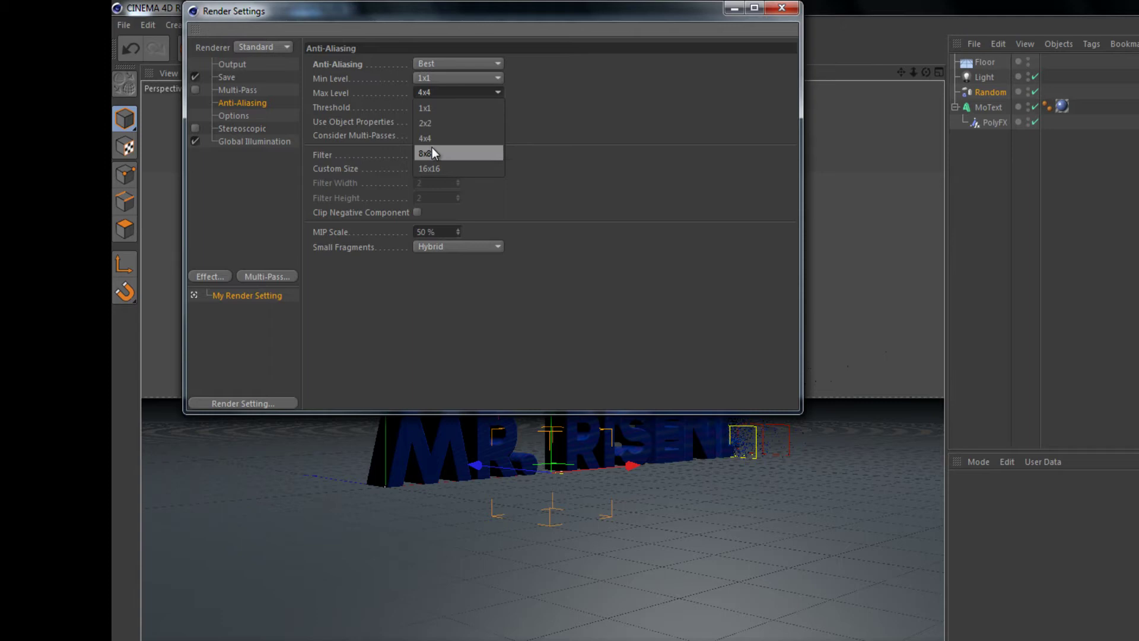
click(446, 83)
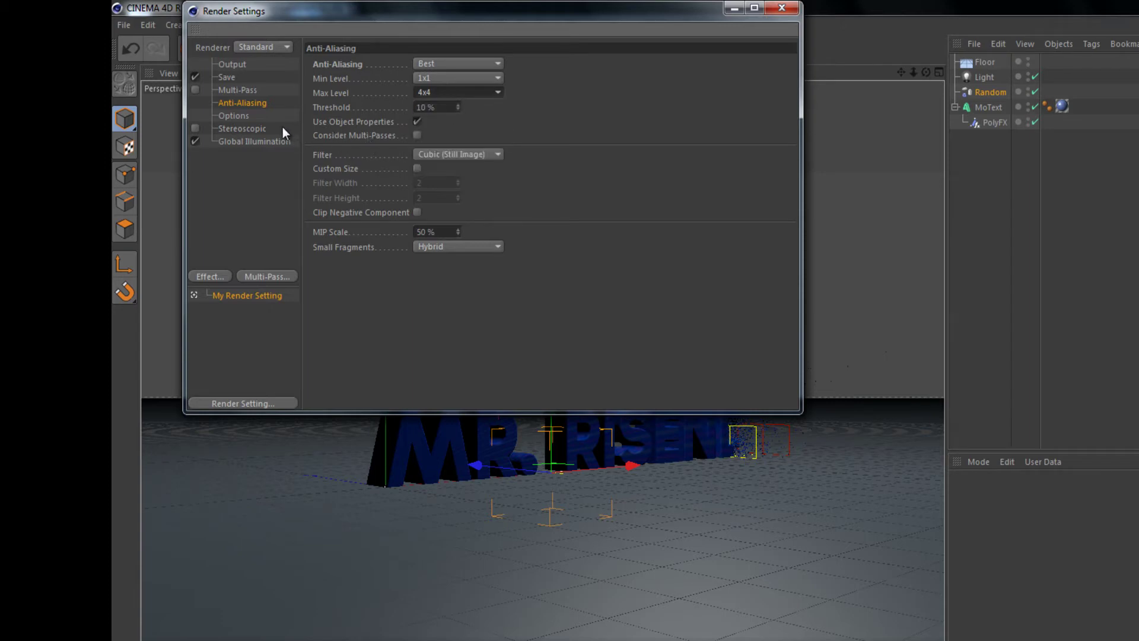
Look over the Stereoscopic, Options and Global Illumination settings pages.
click(254, 128)
click(256, 116)
click(245, 129)
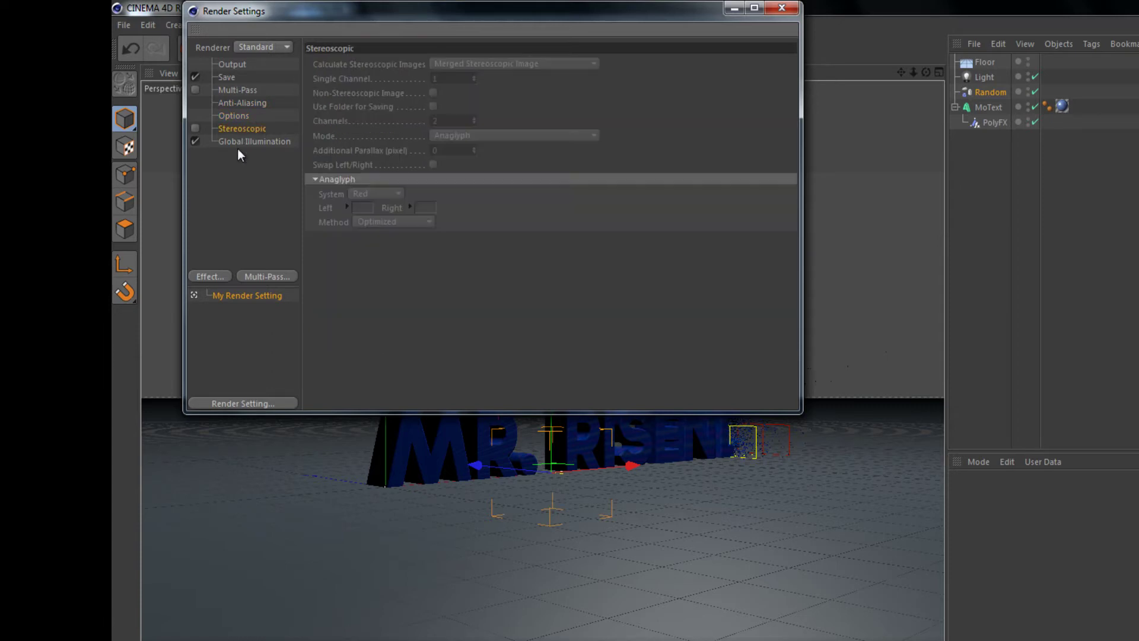
click(247, 147)
click(255, 128)
click(229, 148)
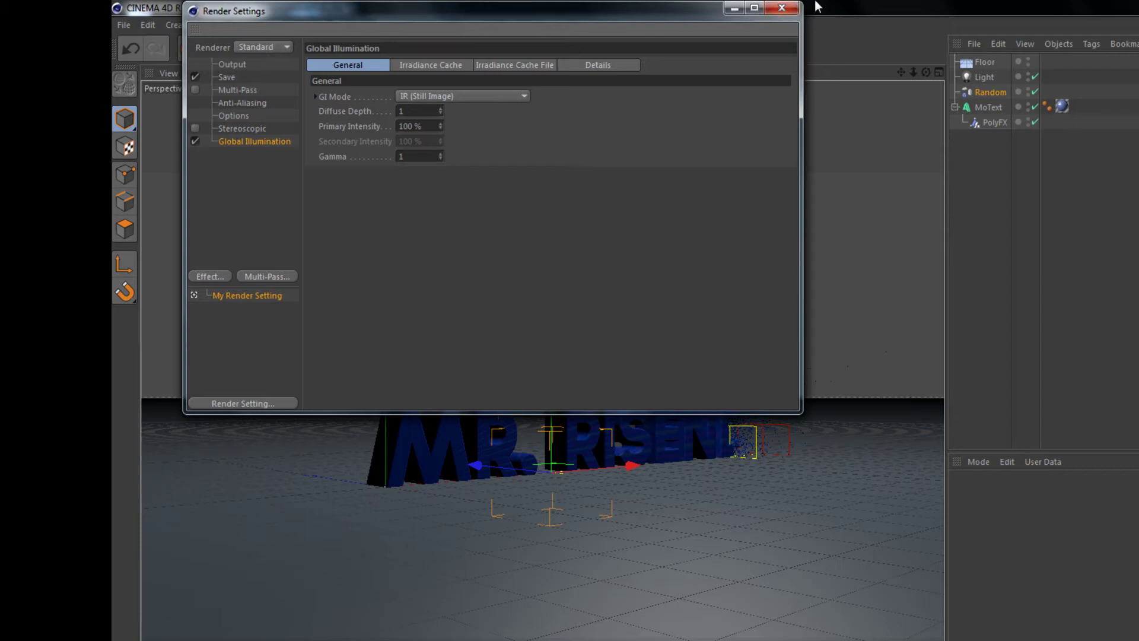
Run a brief test render overwriting Test1.mov, then close the Picture Viewer and reopen Render Settings.
click(782, 8)
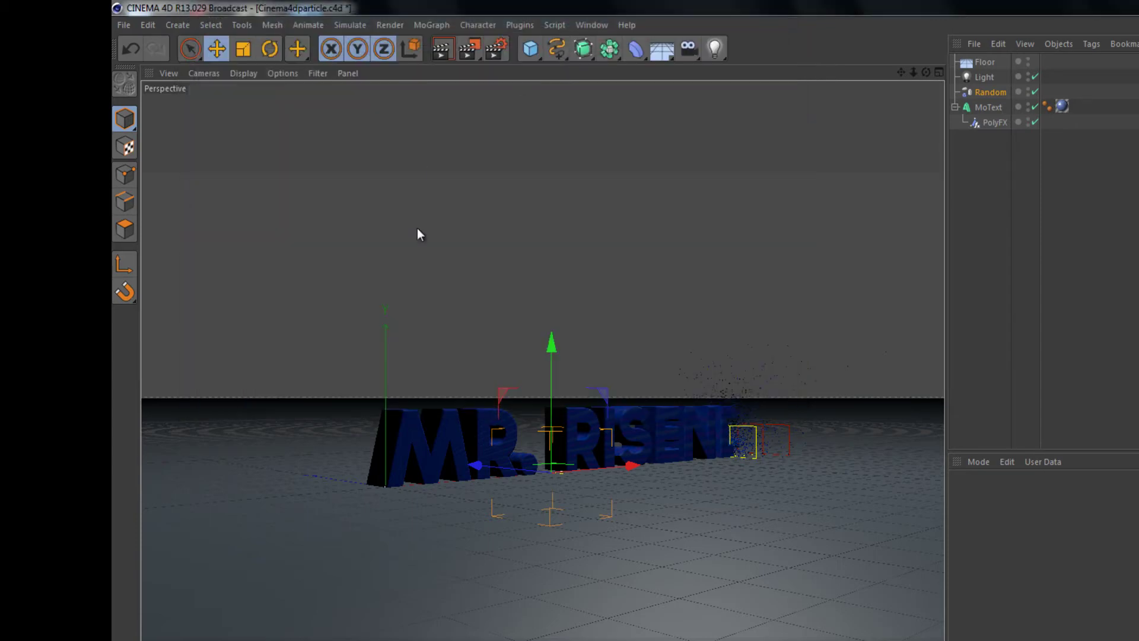
click(464, 52)
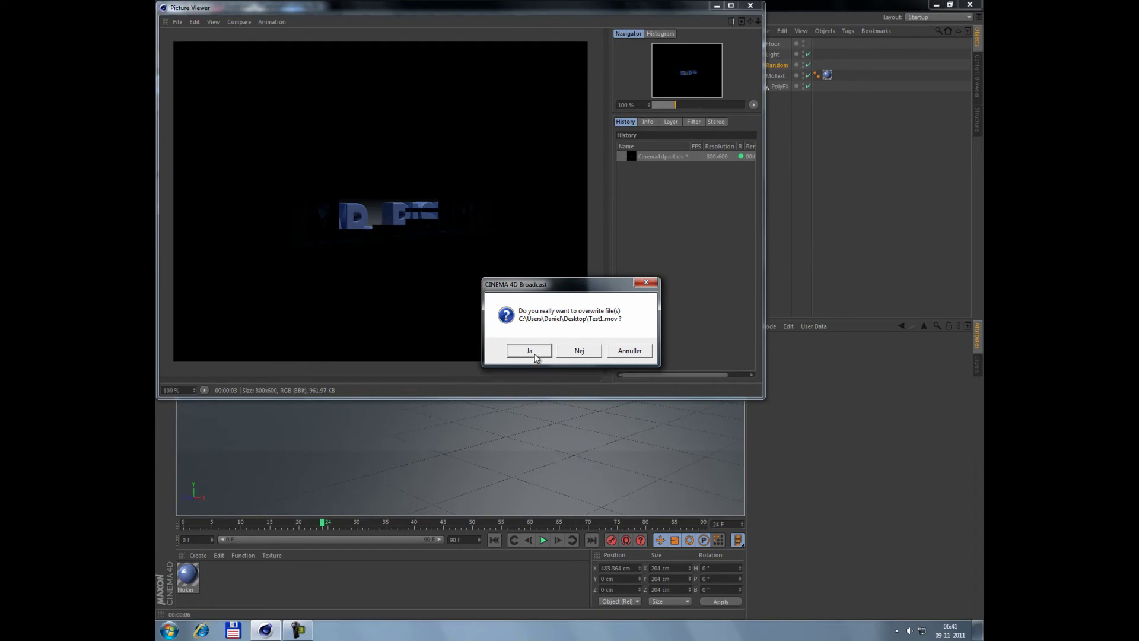
click(639, 352)
click(750, 5)
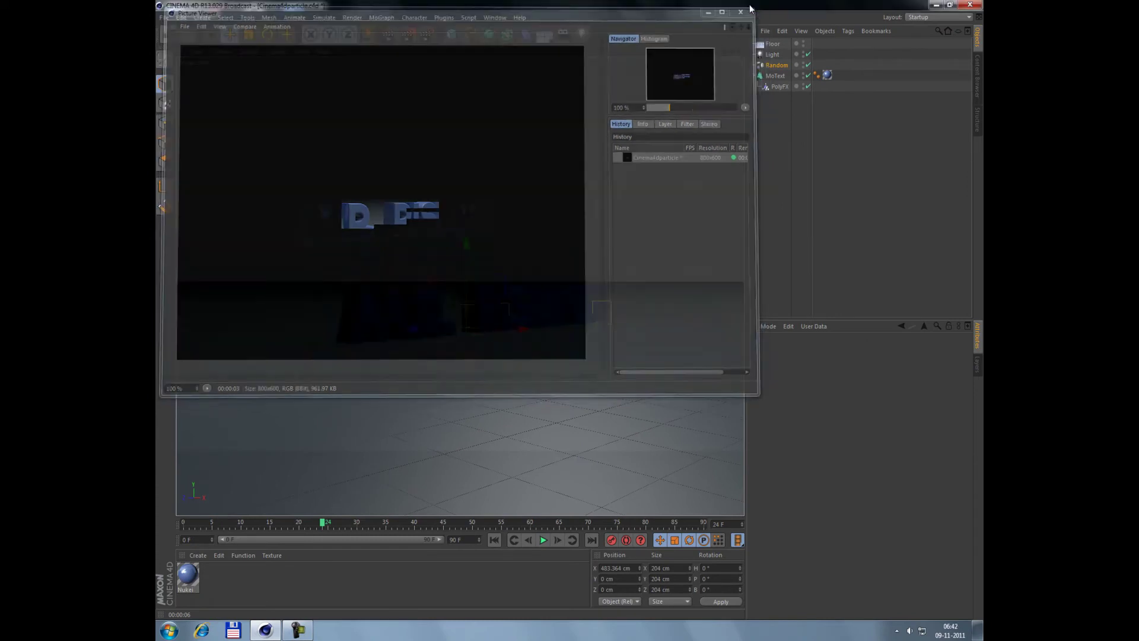
click(433, 37)
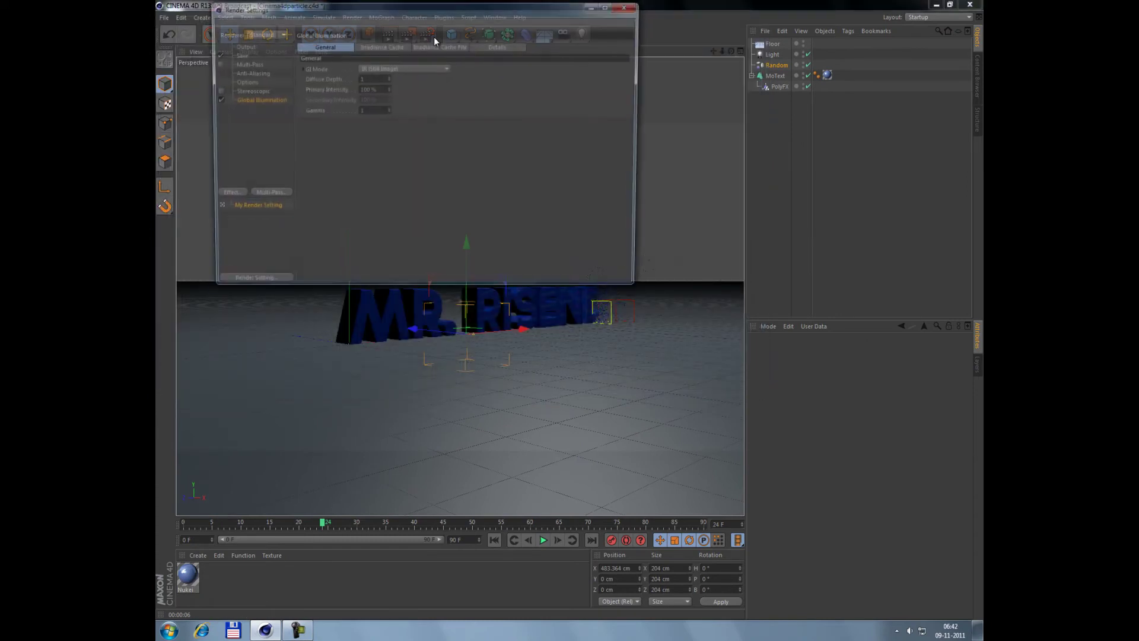
Change the Save format from QuickTime Movie to QuickTime BMP and close Render Settings.
click(237, 72)
click(240, 54)
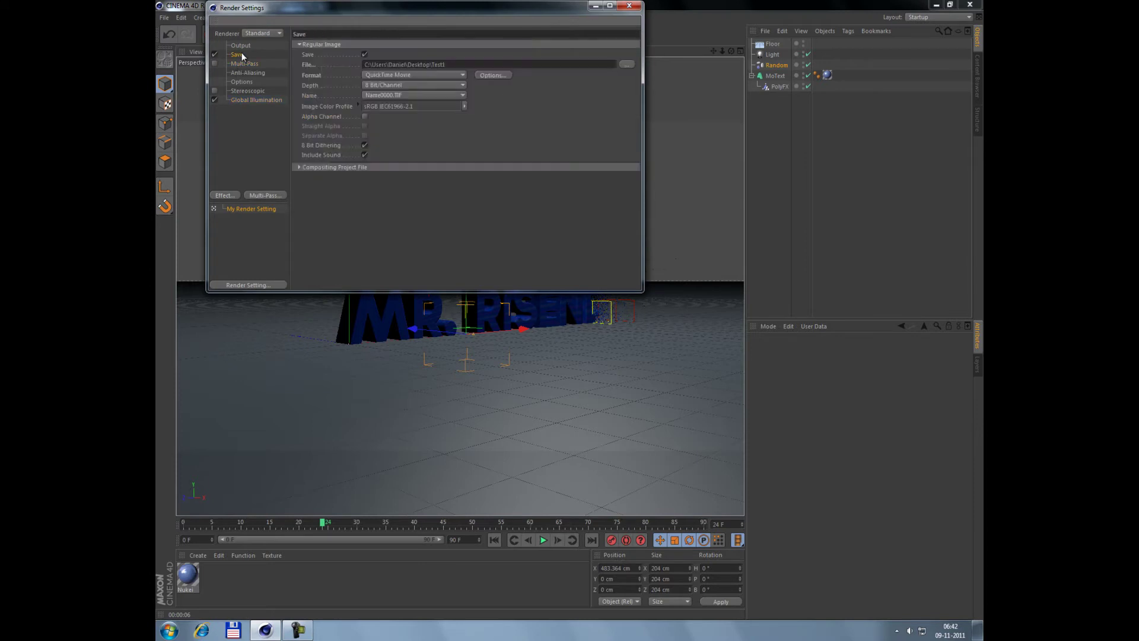
click(379, 75)
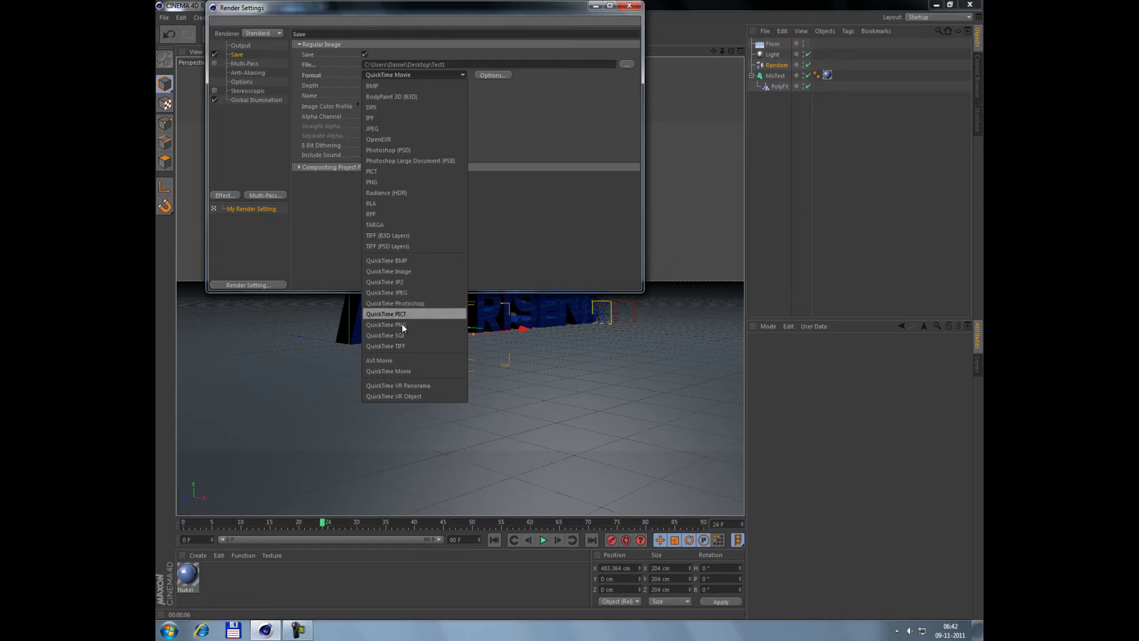
click(416, 261)
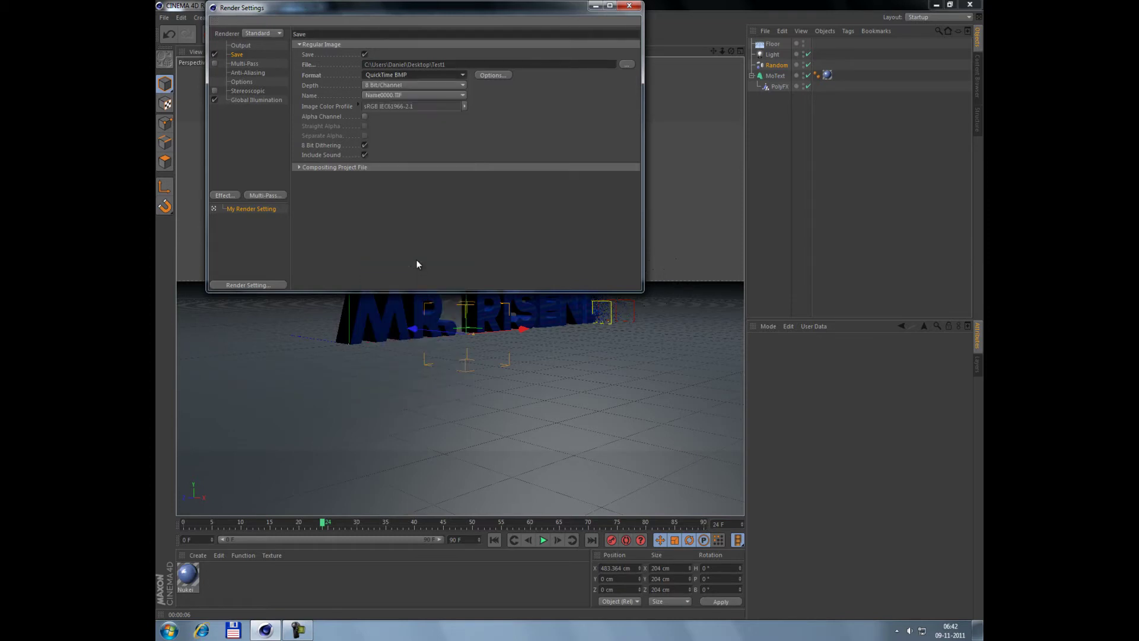
click(384, 74)
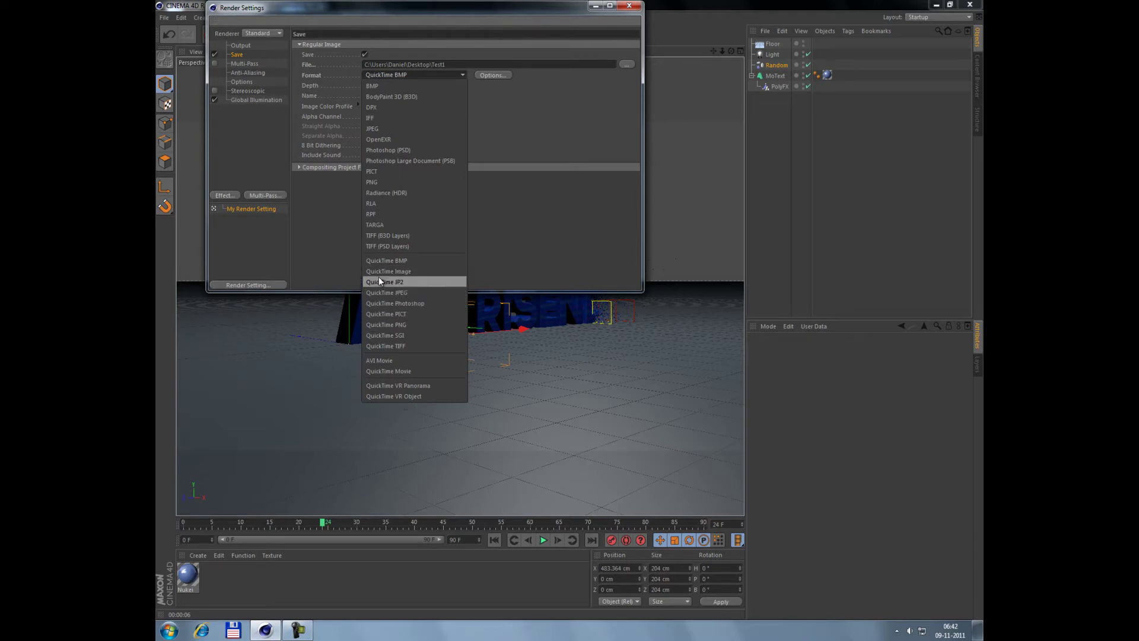
click(383, 261)
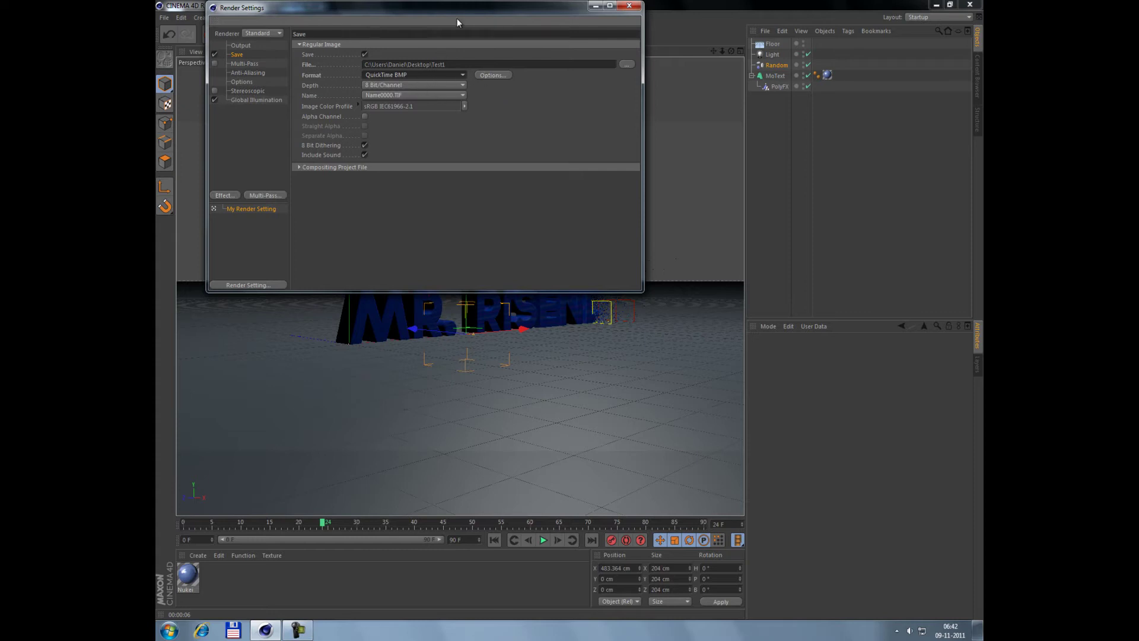
click(629, 6)
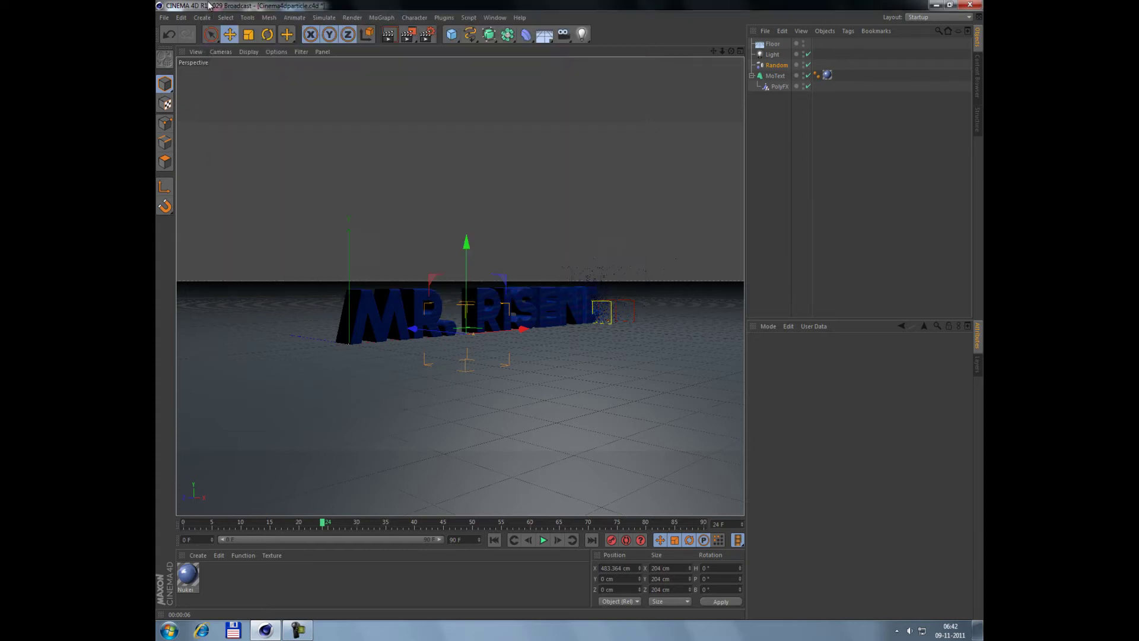
Render frame 24 as a 1920×1080 still, inspect it in the Picture Viewer, then show the desktop.
click(391, 39)
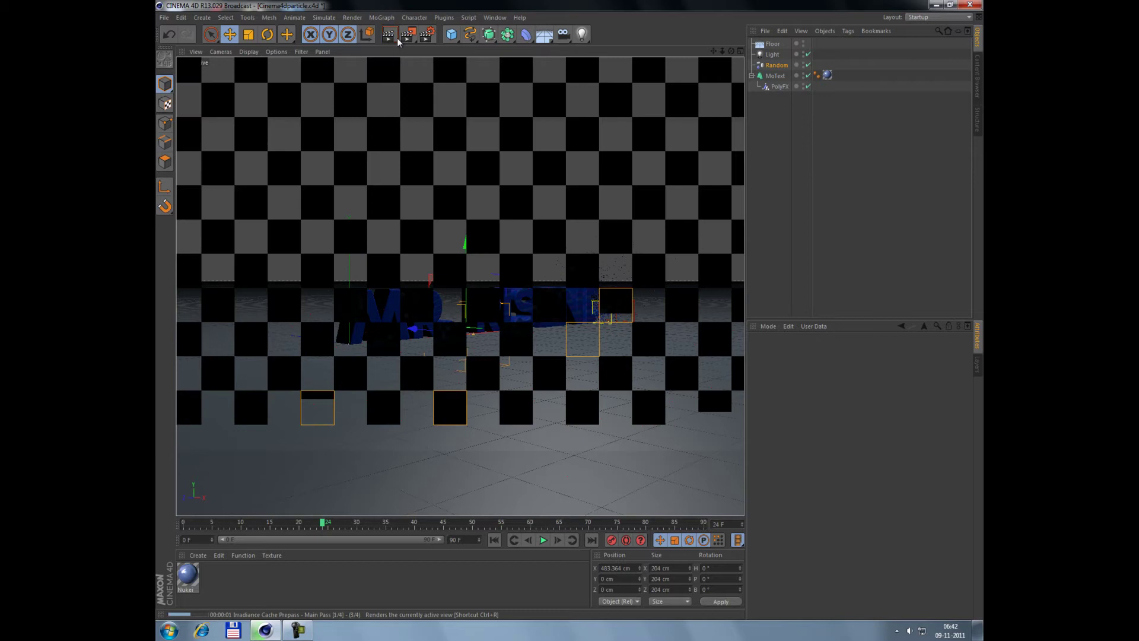
click(407, 35)
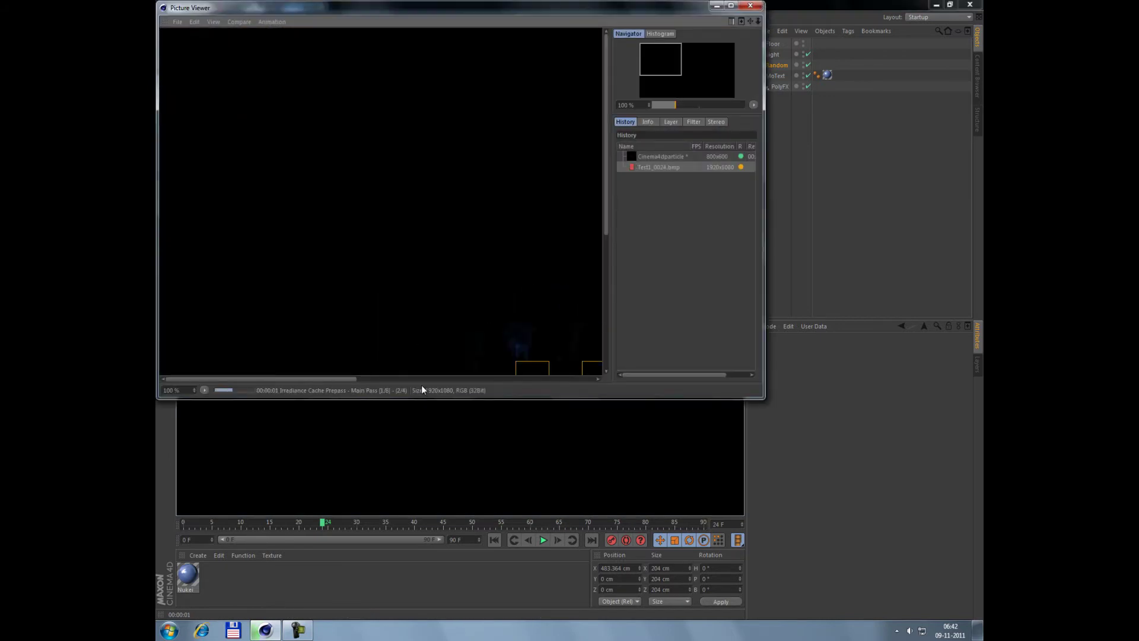
drag(639, 68, 668, 83)
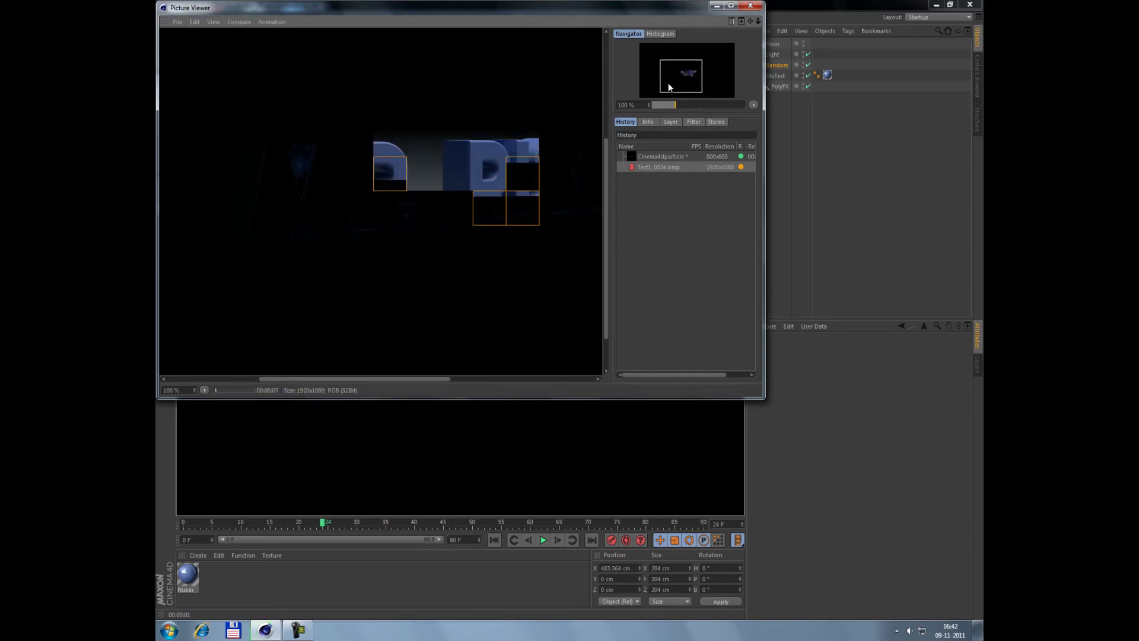
drag(668, 85, 675, 81)
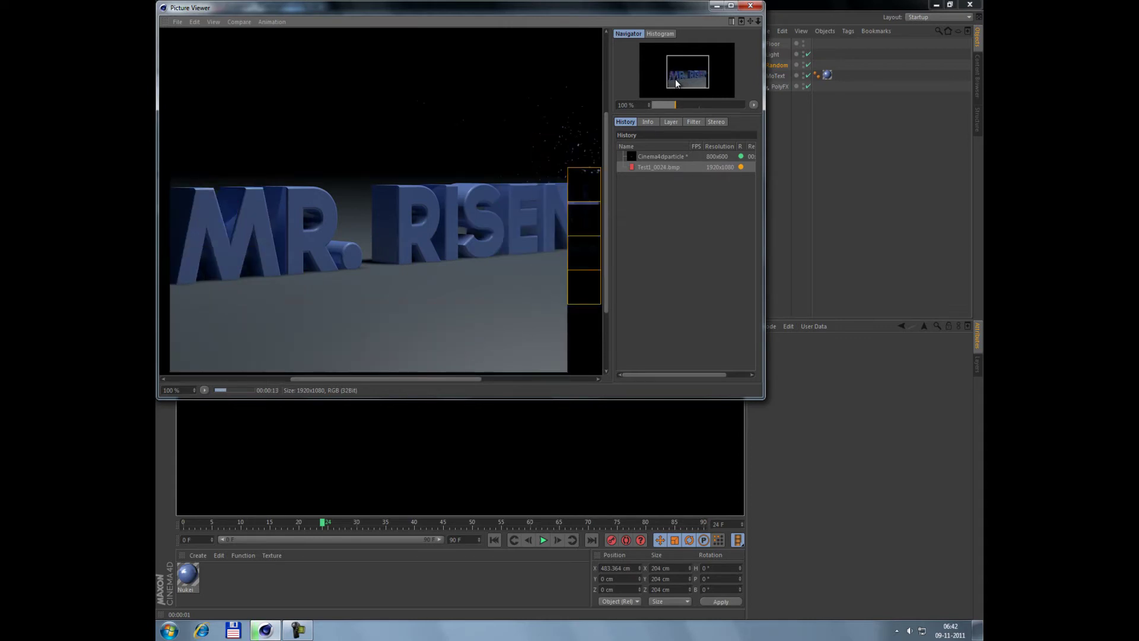
drag(675, 79, 694, 86)
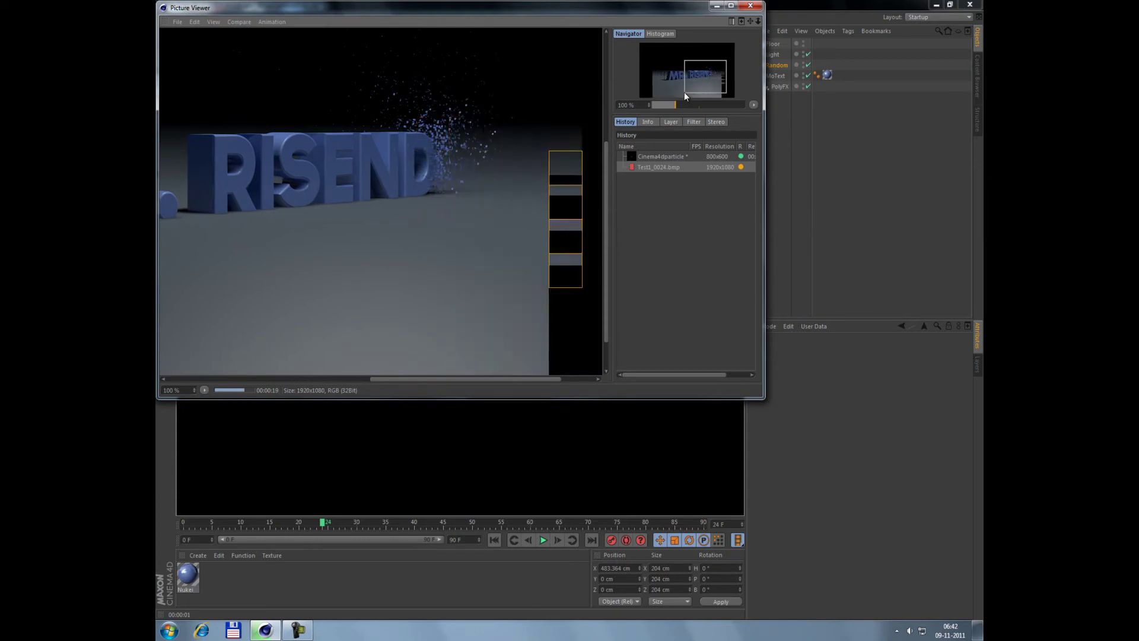
scroll(688, 86, down, 4)
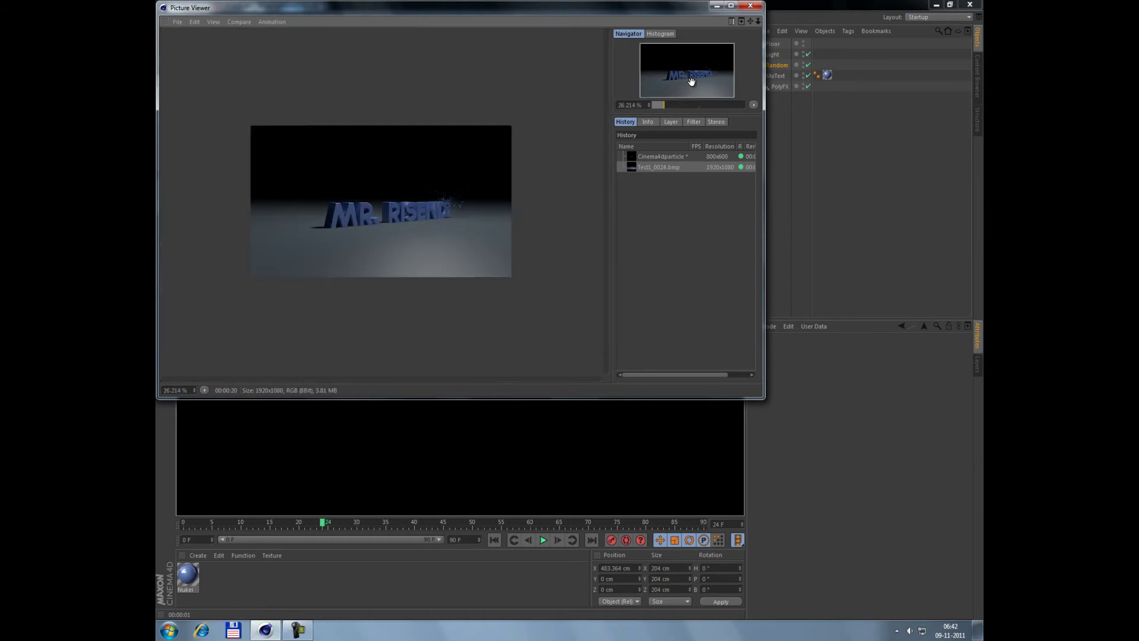
scroll(697, 79, up, 2)
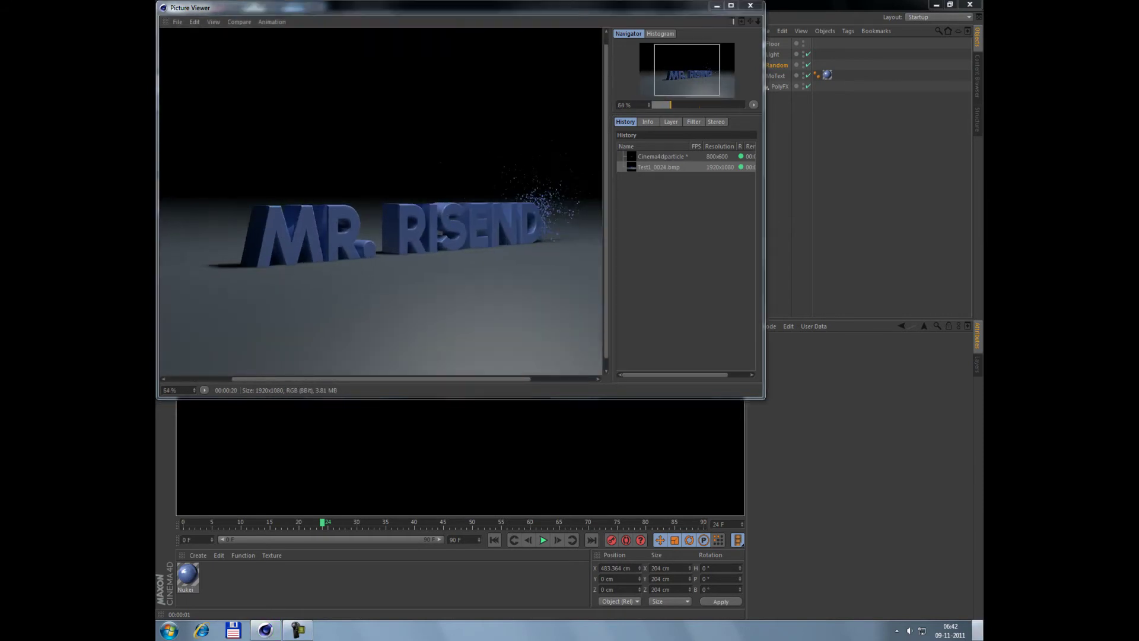
click(978, 630)
Drop Test1_0024 onto Cinema 4D, then close the Picture Viewer and return to the desktop.
click(324, 589)
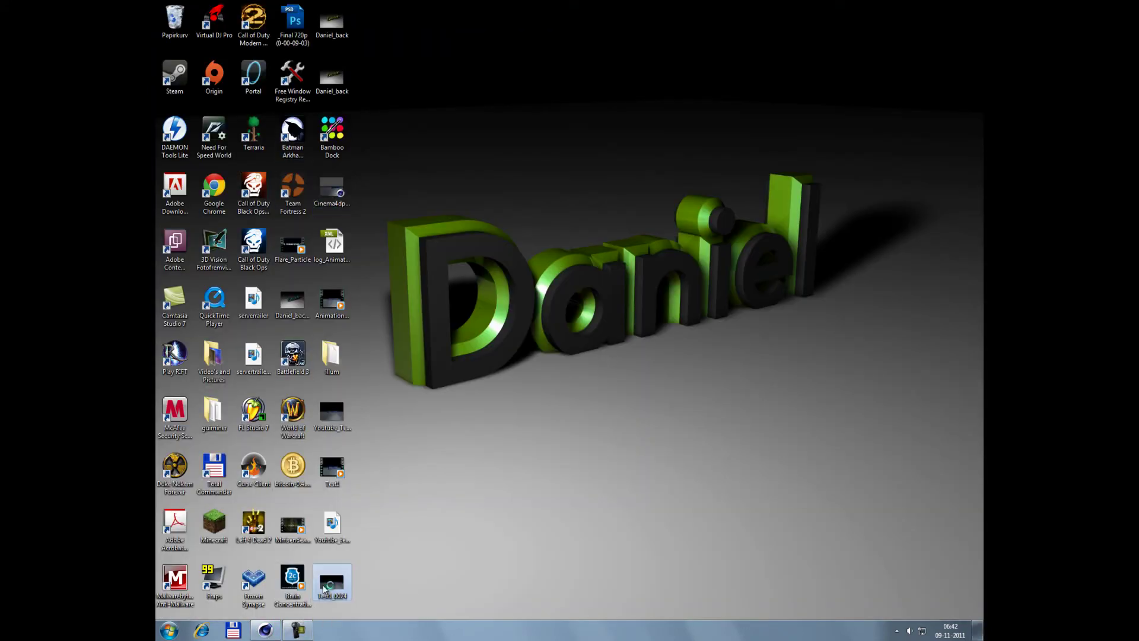
drag(324, 588, 273, 630)
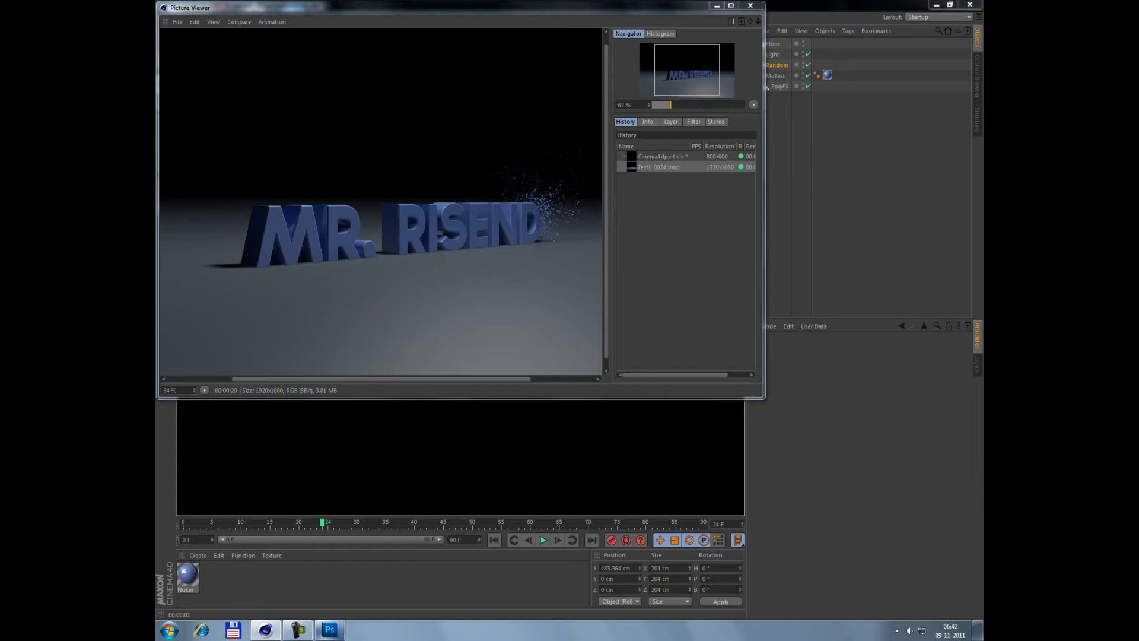
click(731, 6)
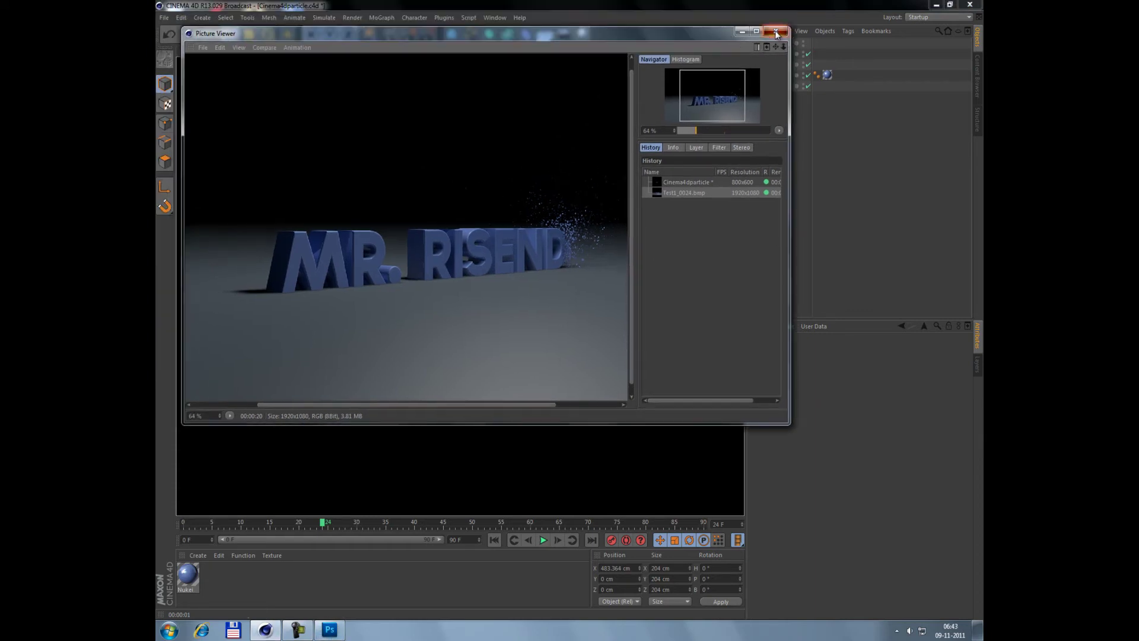
click(775, 33)
key(super+d)
Bring up the Åbn med (Open with) program list for Test1_0024.
right_click(345, 611)
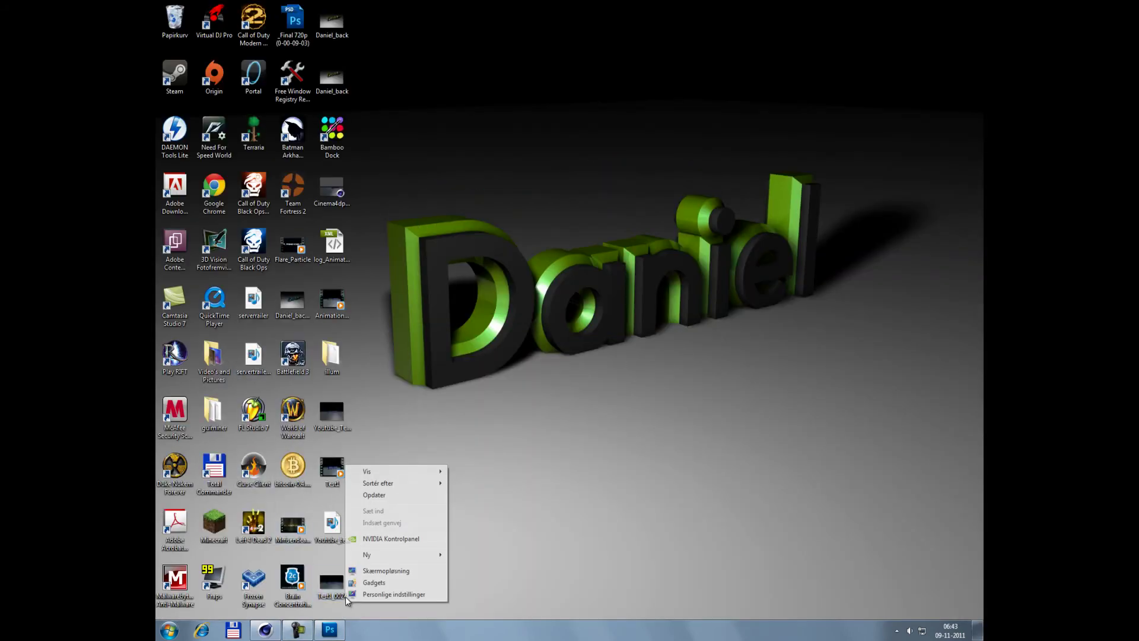
click(361, 561)
right_click(336, 593)
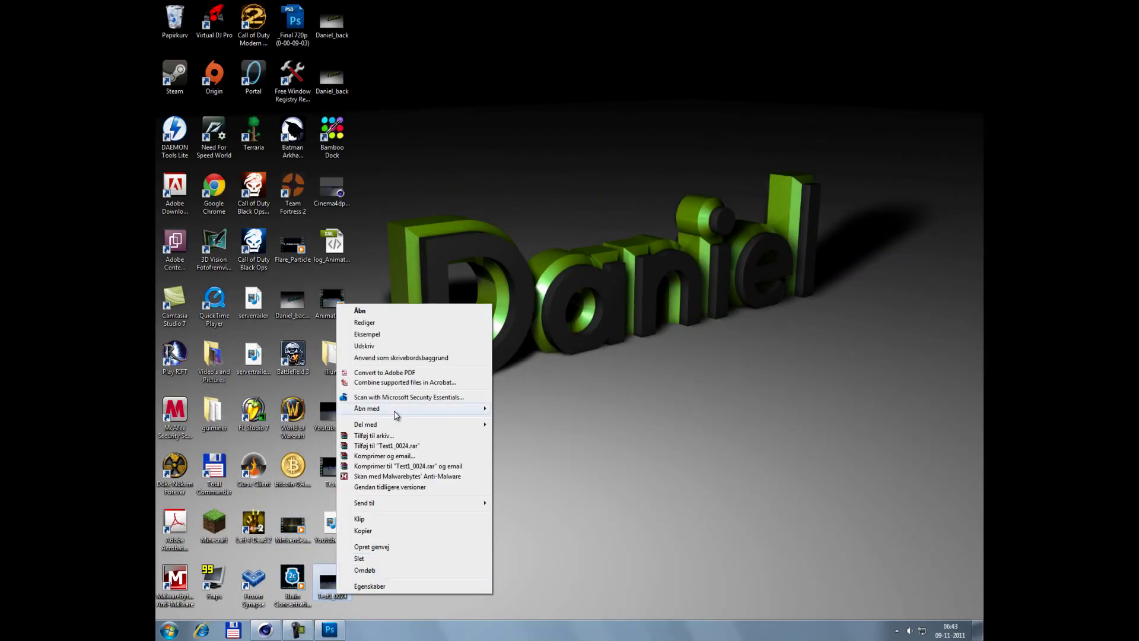
mouse_move(497, 412)
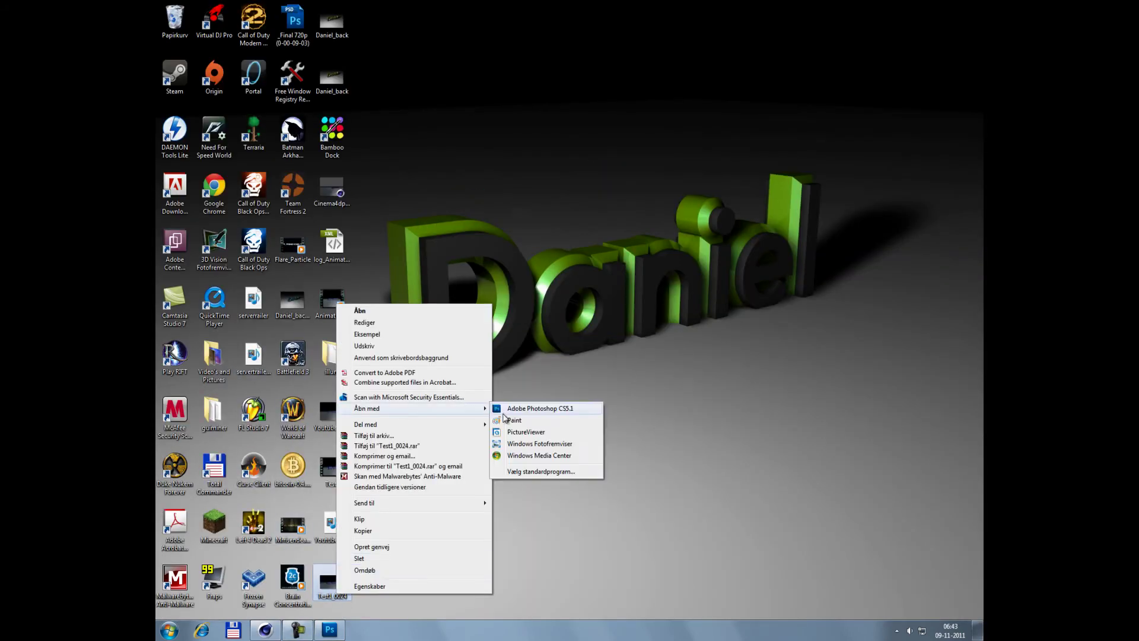
Open Test1_0024 in Windows Photo Viewer, look at it, then close the still.
click(510, 446)
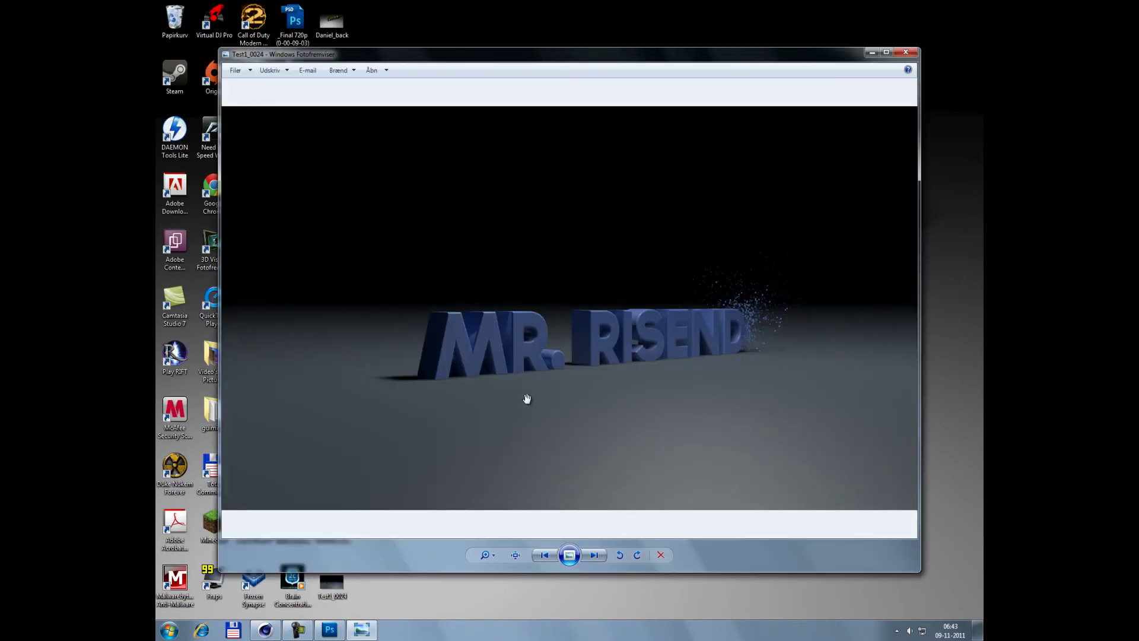
scroll(530, 401, up, 3)
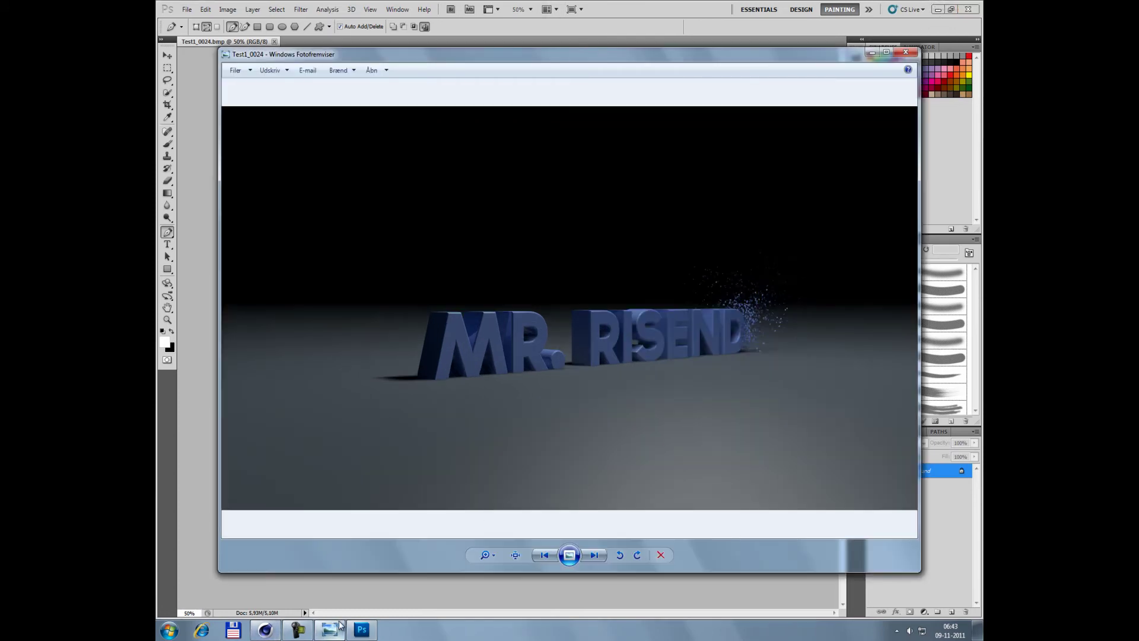
key(alt+Tab)
click(905, 54)
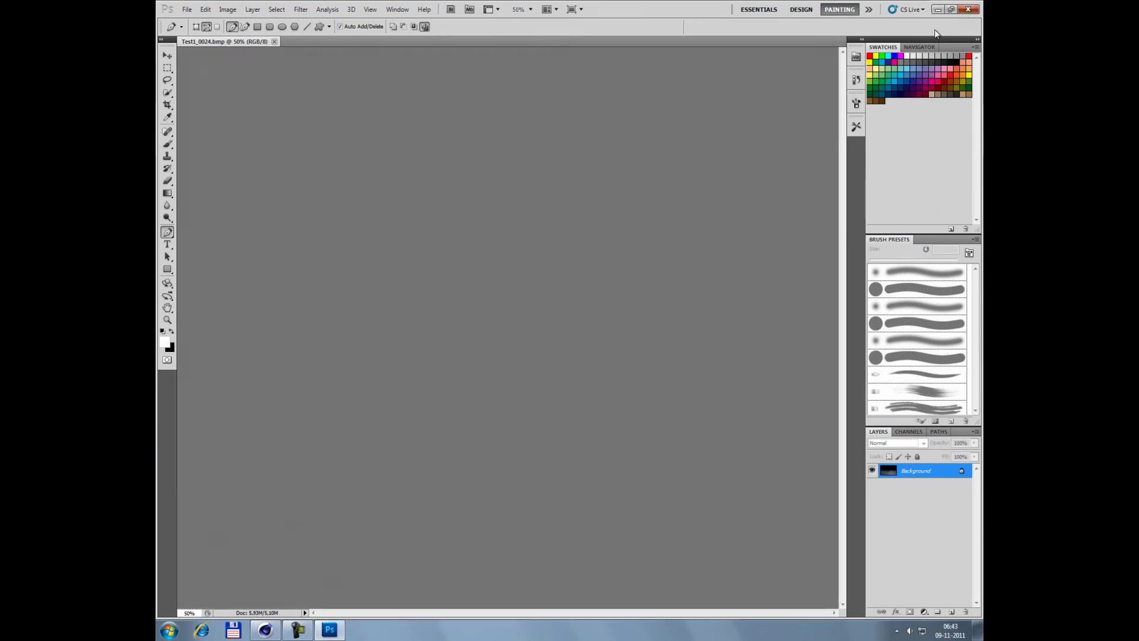
Close Photoshop and apply the HDV/HDTV 720 29.97 (1280×720) output preset in Cinema 4D.
click(968, 9)
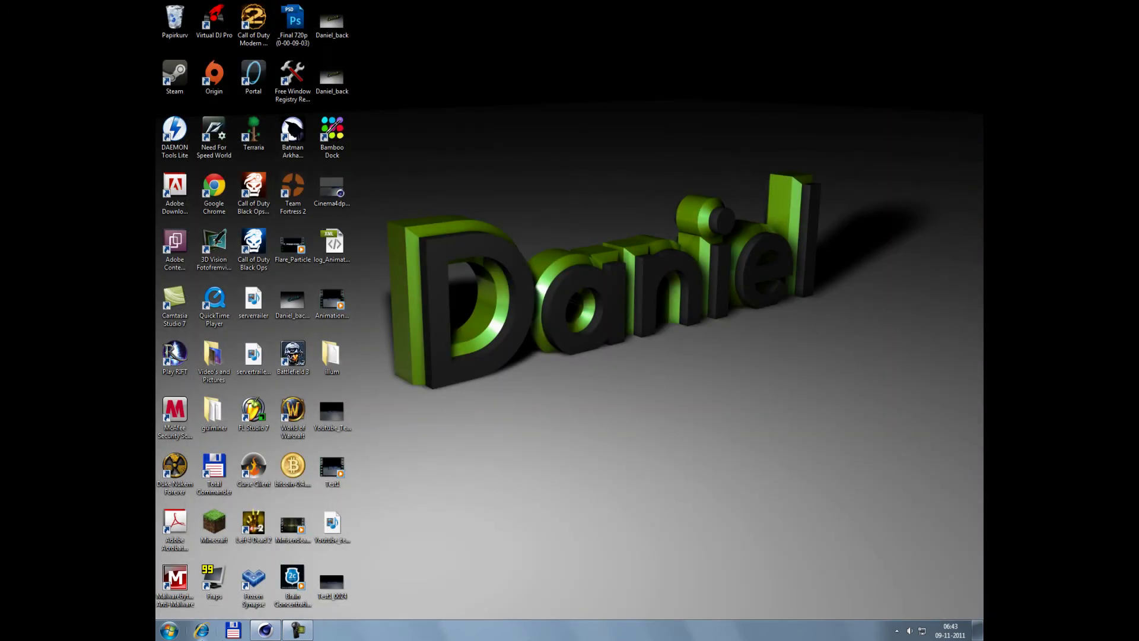
click(265, 630)
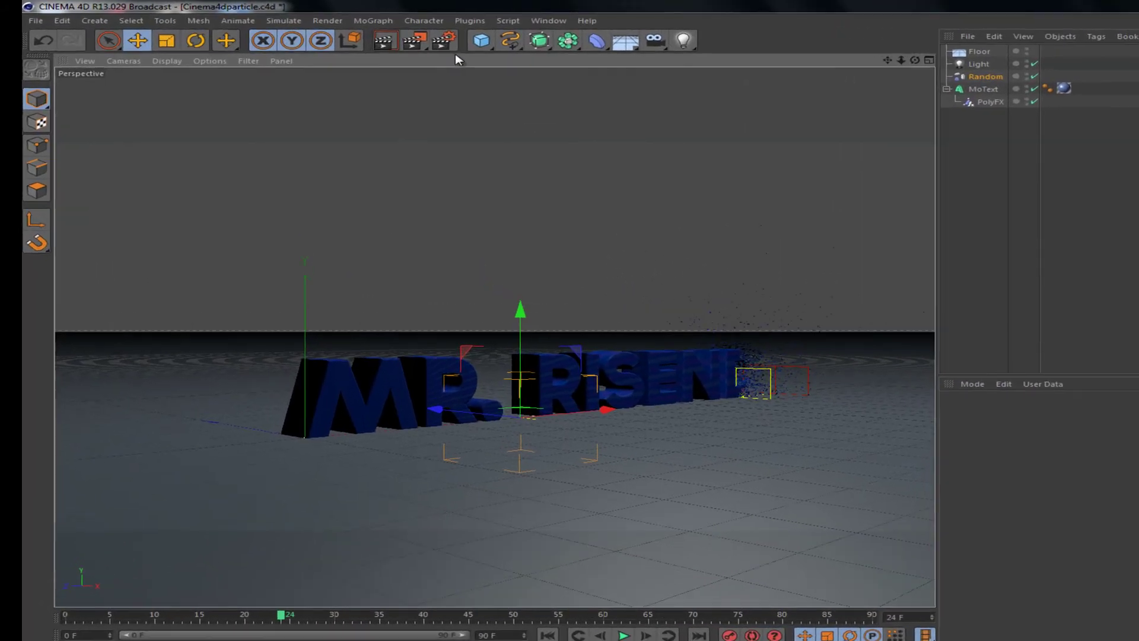
click(427, 33)
click(140, 54)
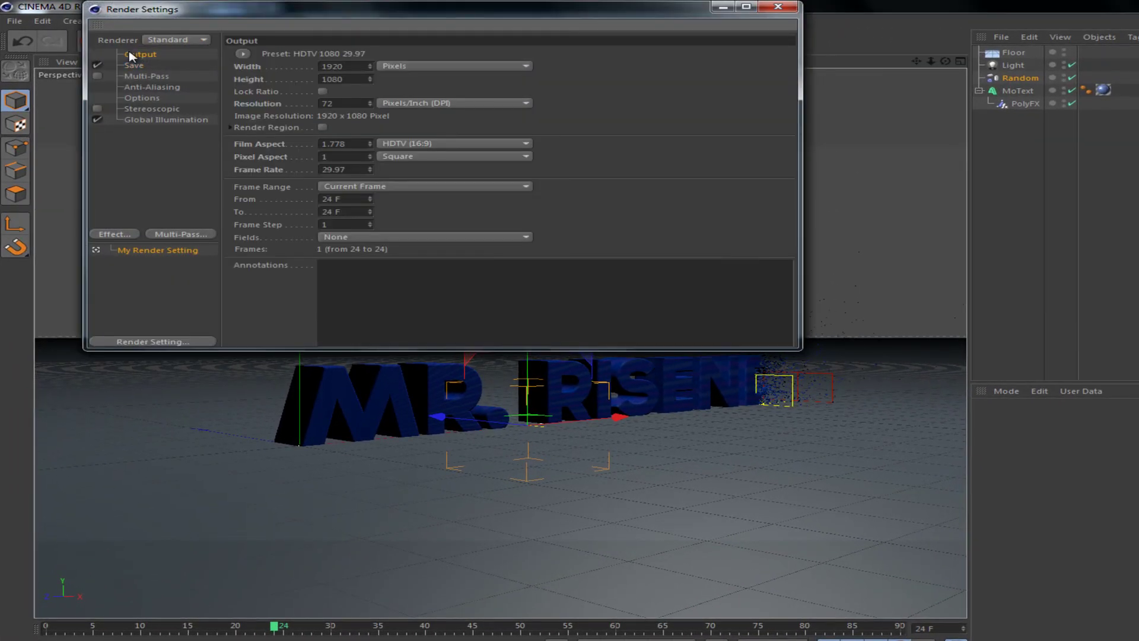
click(242, 53)
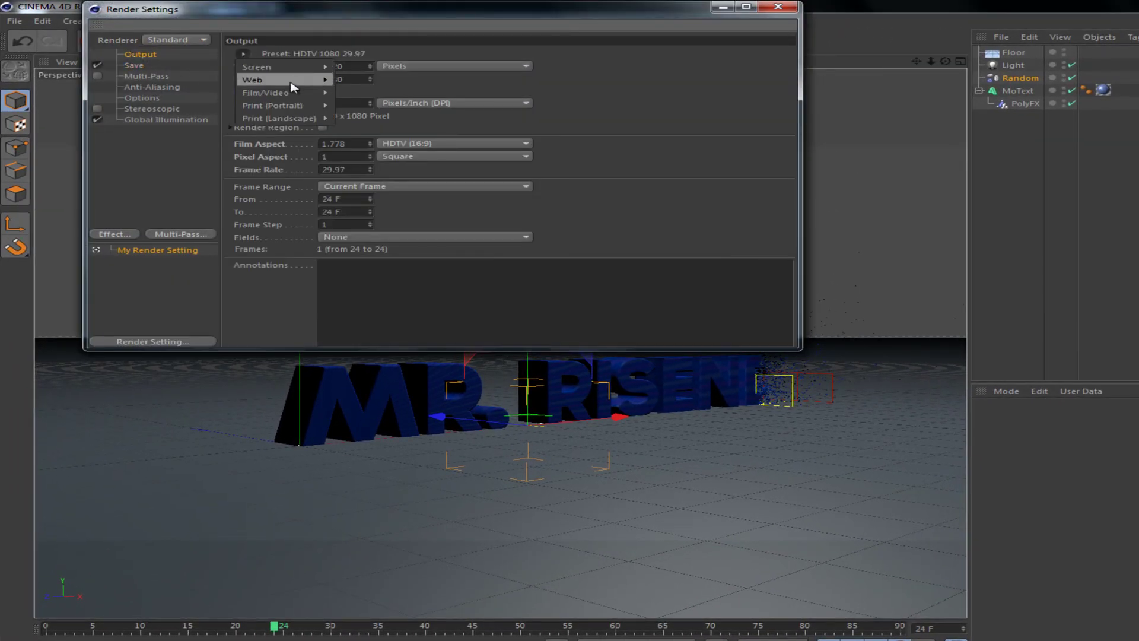
mouse_move(279, 92)
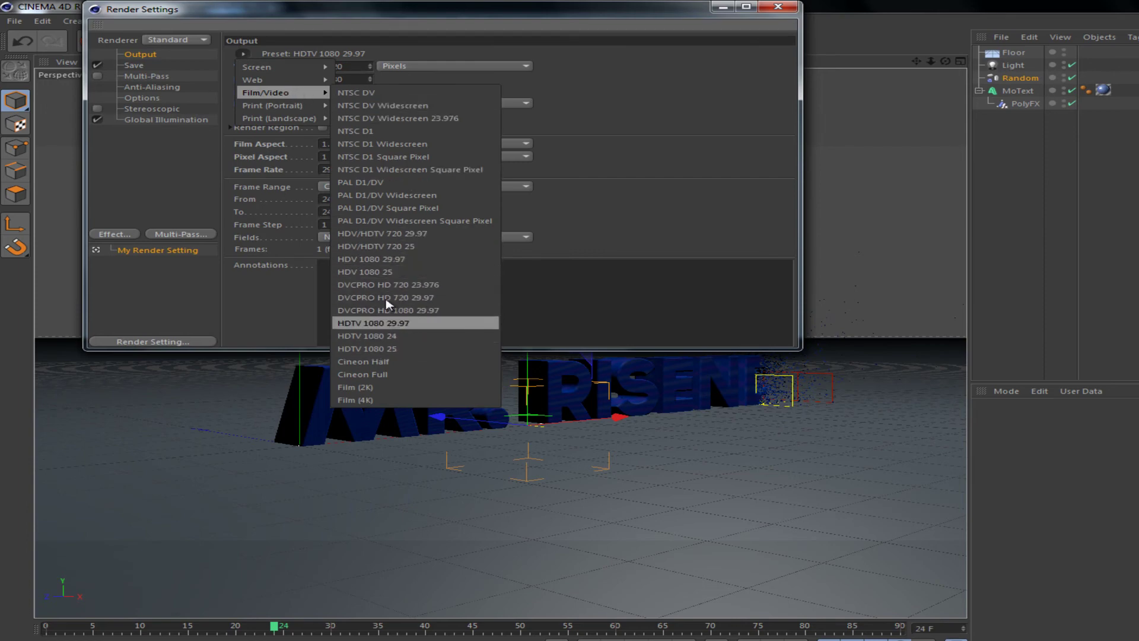
click(398, 234)
Set the Frame Range to All Frames, covering frames 0–90.
click(364, 187)
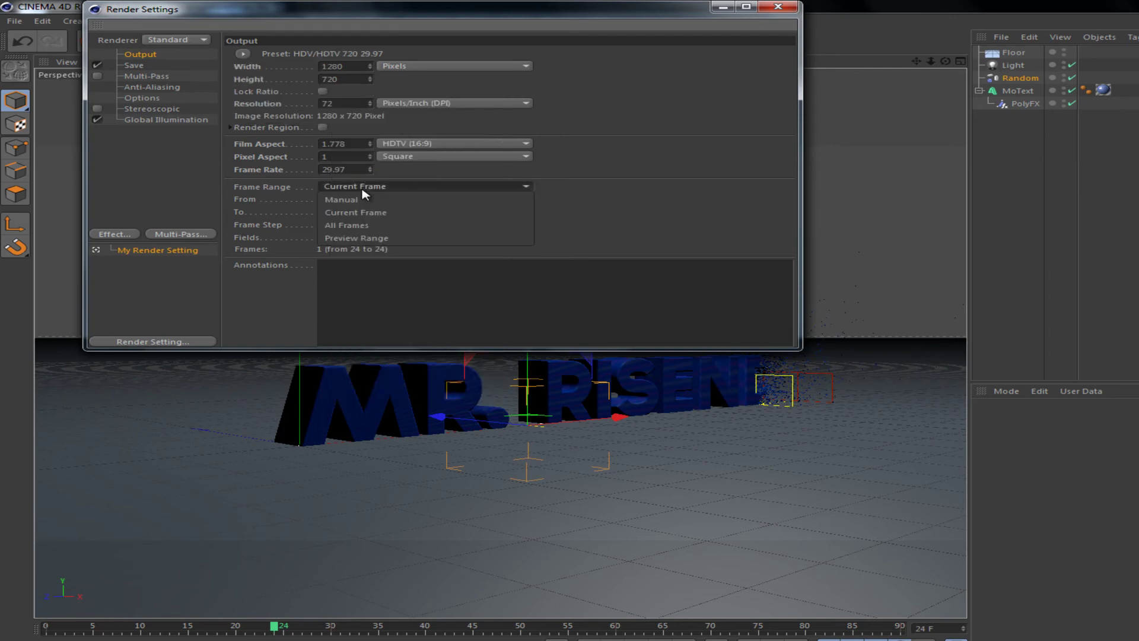
click(368, 188)
click(359, 187)
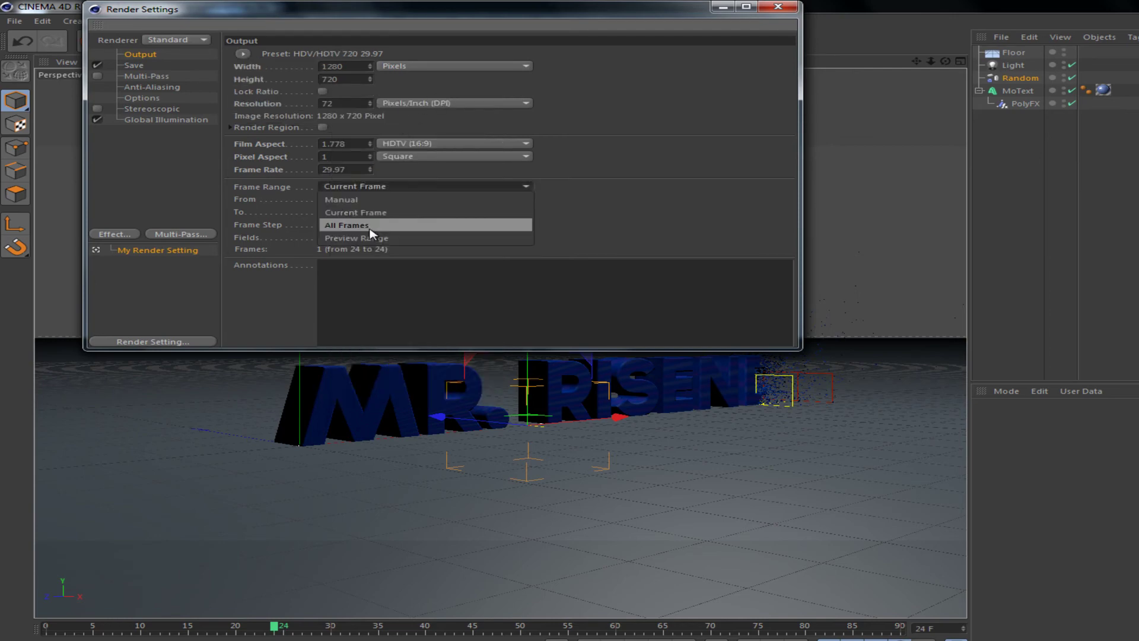
click(373, 226)
click(385, 188)
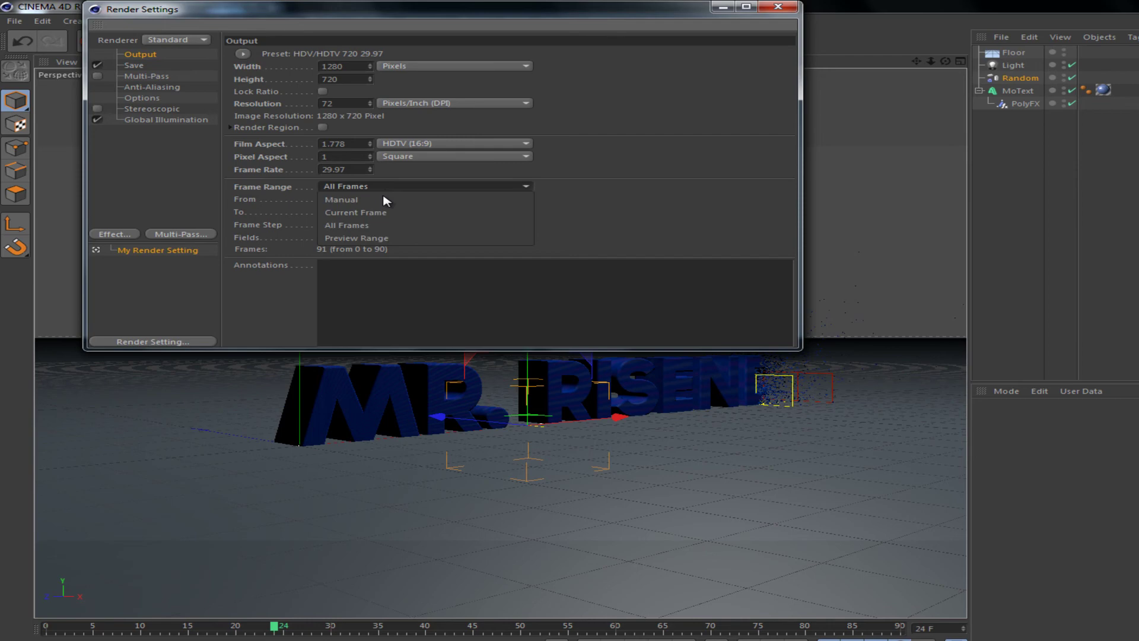
click(350, 189)
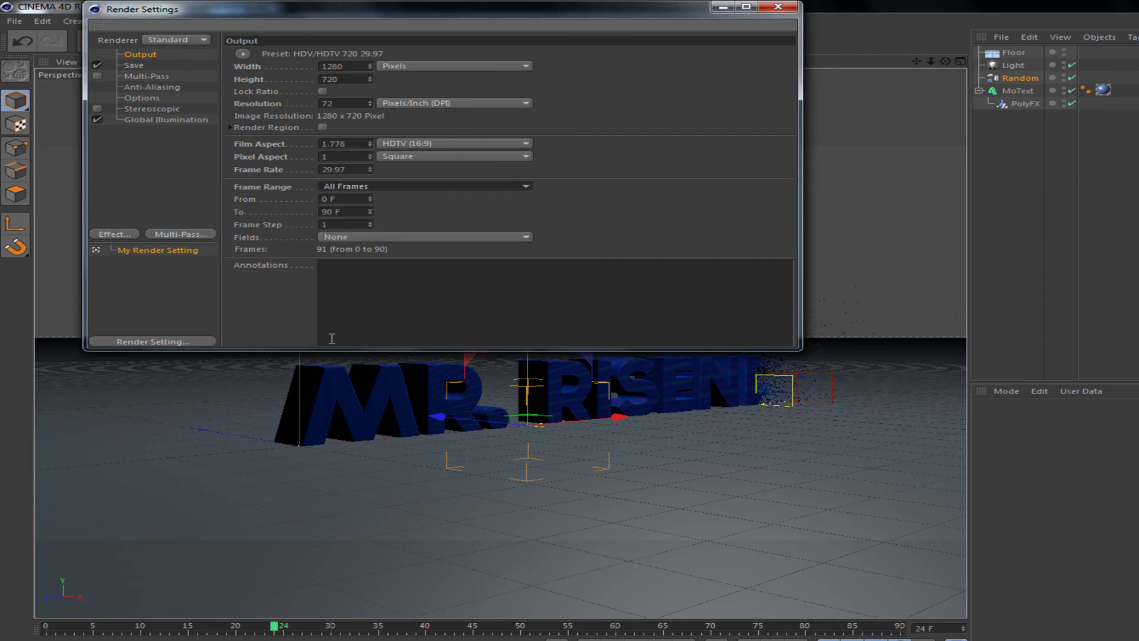
Rename the output file to Test2 on the Save page.
click(160, 76)
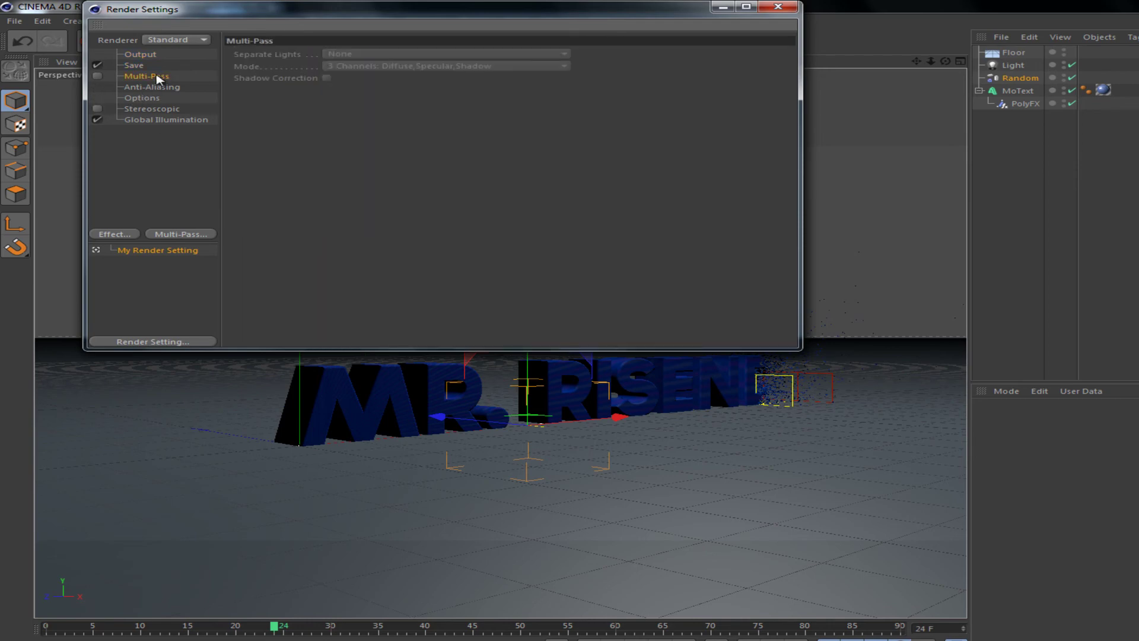
click(151, 89)
click(148, 75)
click(166, 67)
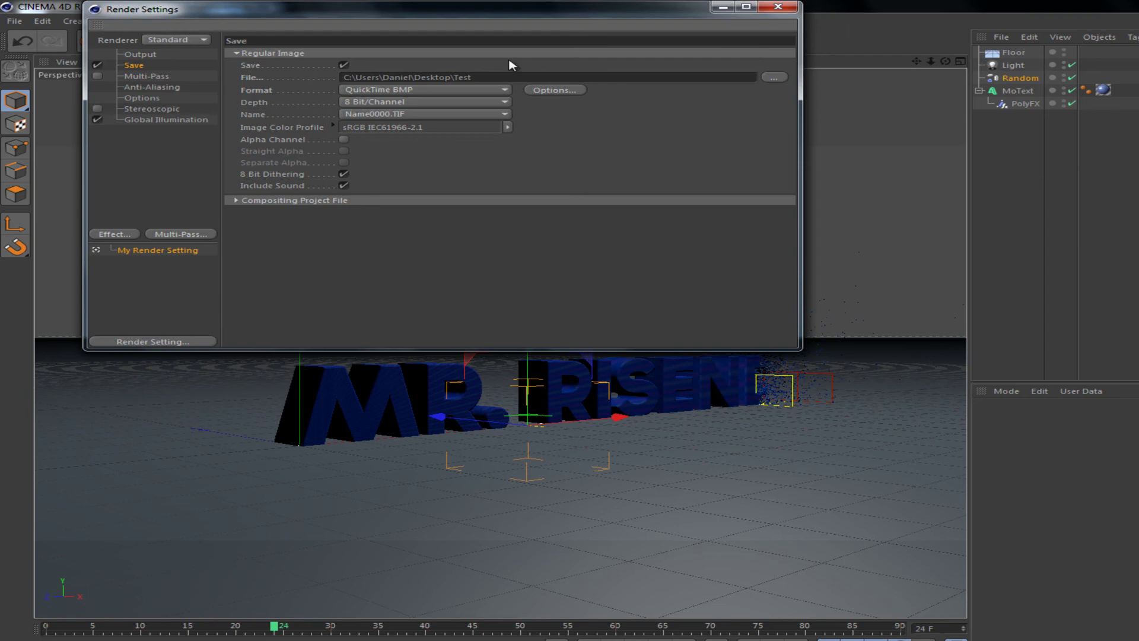
text(2)
Set the format to QuickTime Movie with H.264 compression.
click(451, 90)
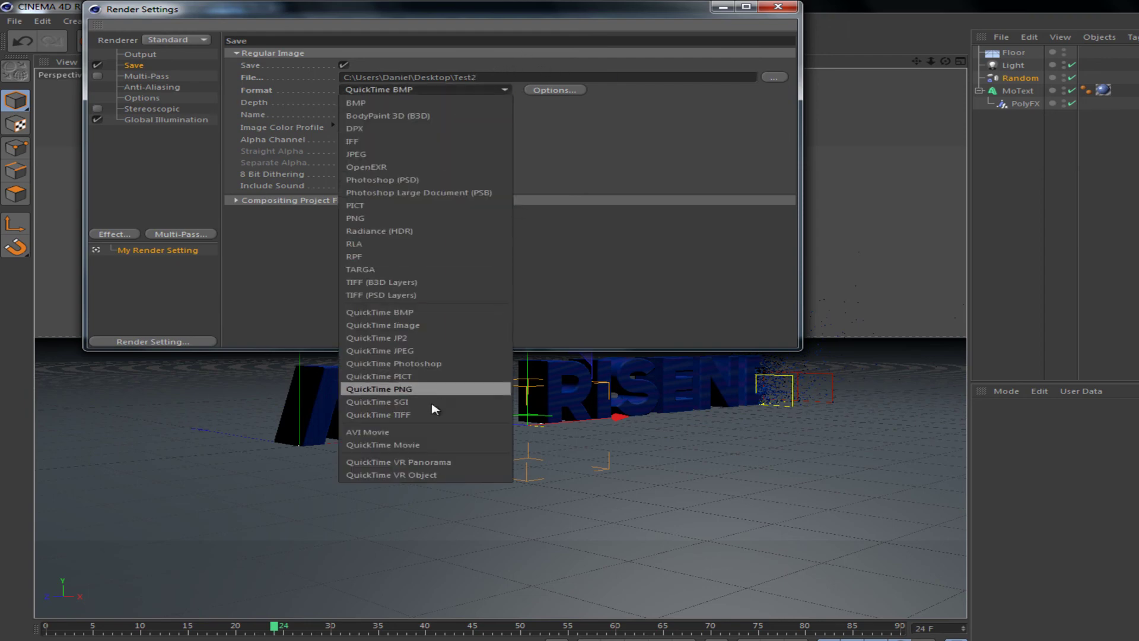
click(401, 446)
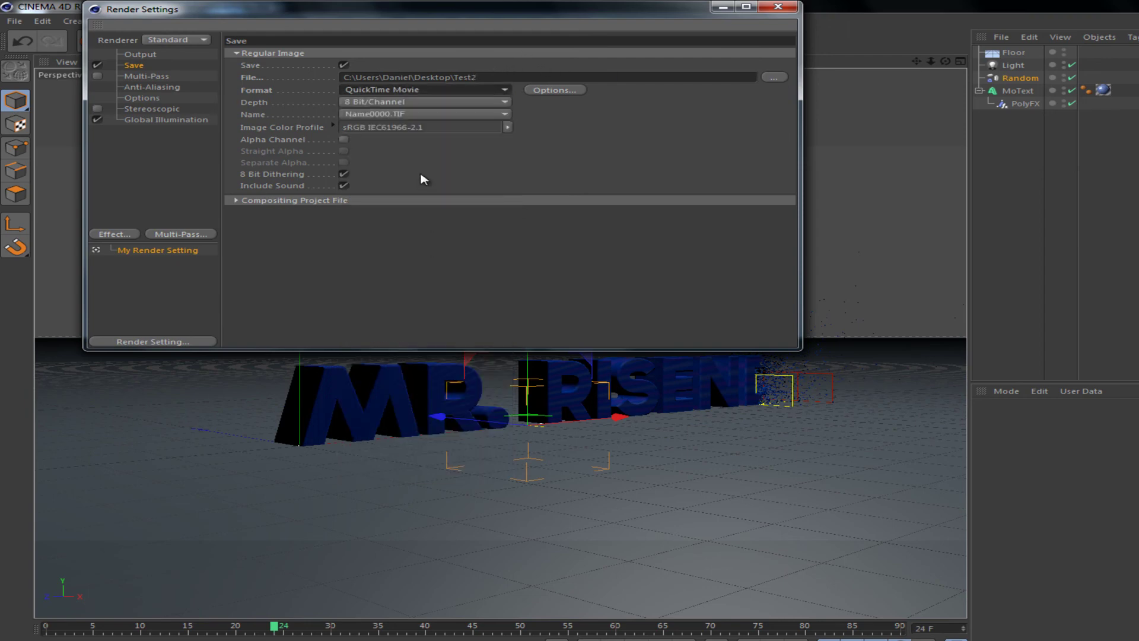
click(541, 90)
click(643, 161)
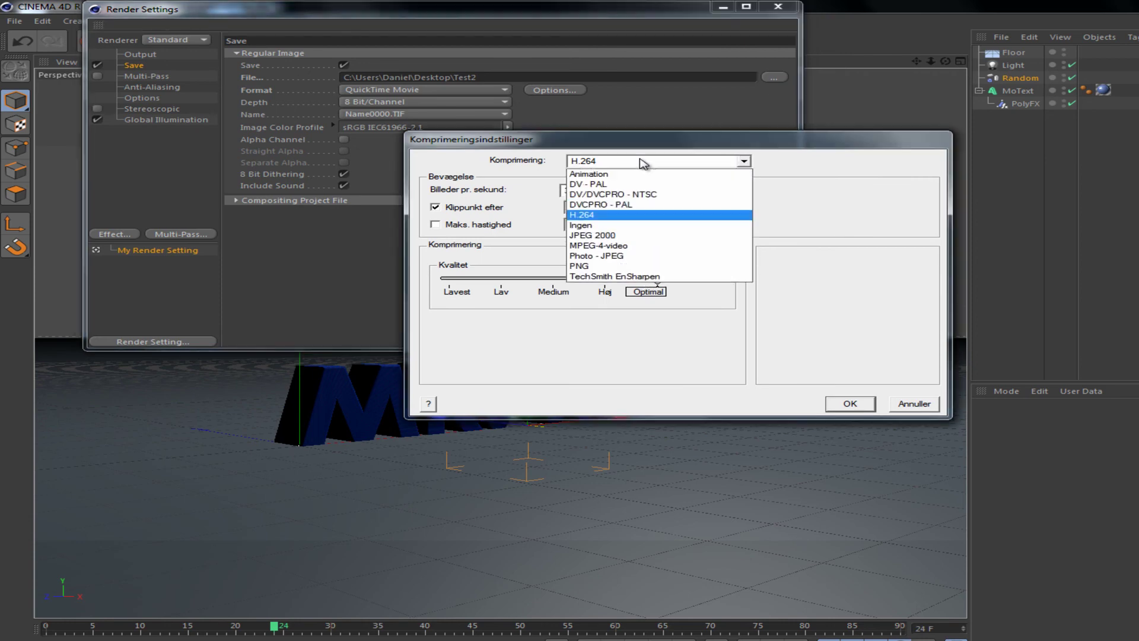
click(643, 161)
click(848, 403)
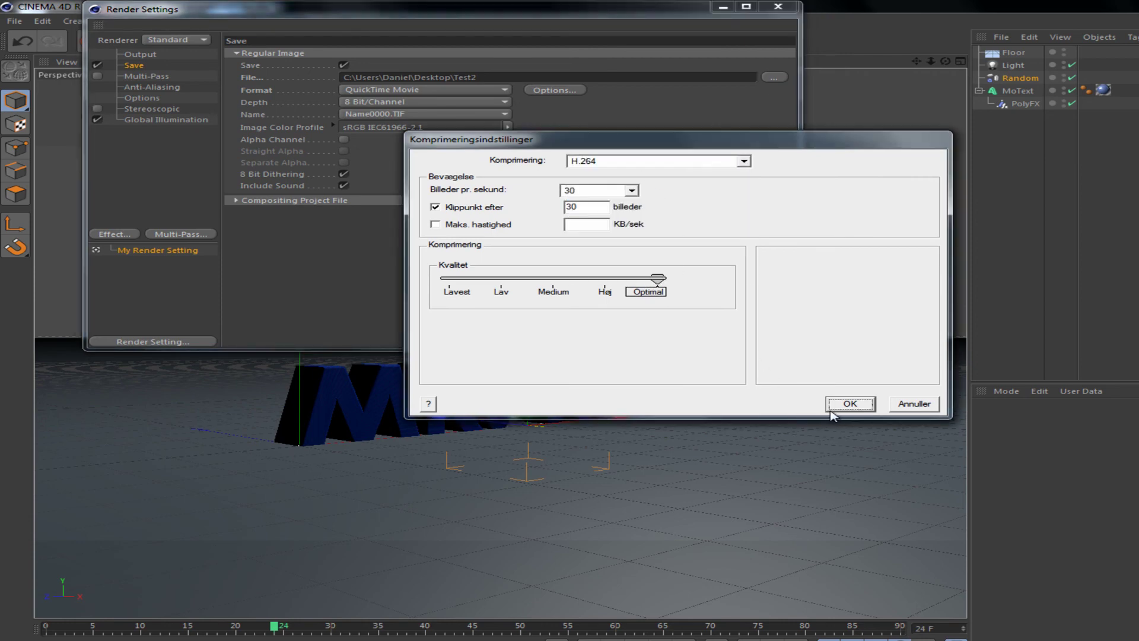
Review the Multi-Pass, Anti-Aliasing, Options and Stereoscopic pages, then close Render Settings.
click(166, 76)
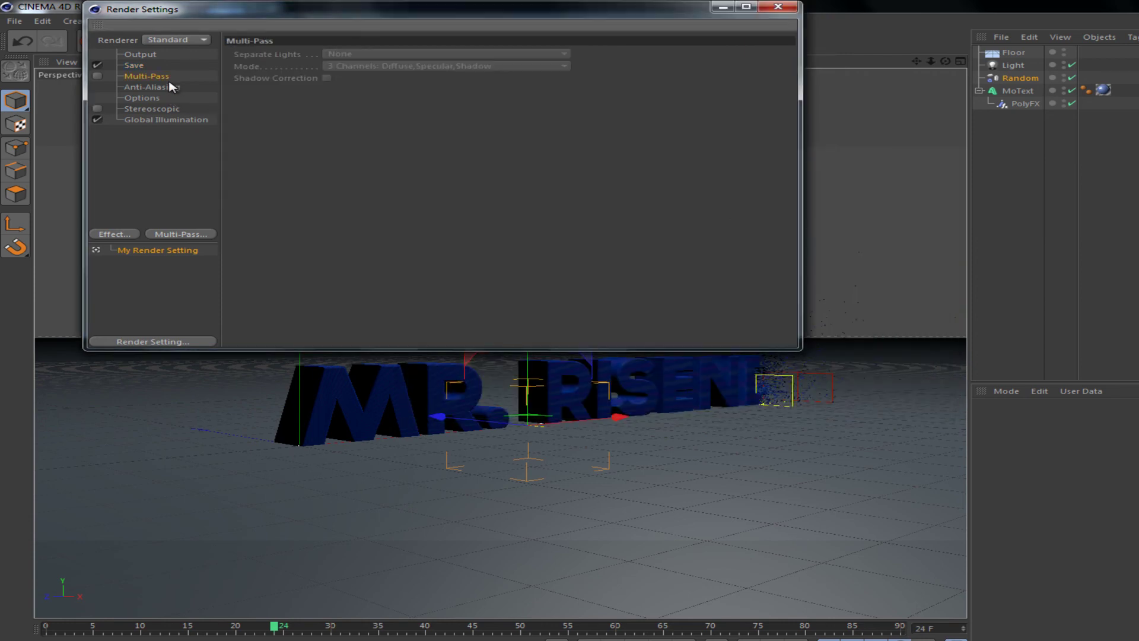
click(172, 87)
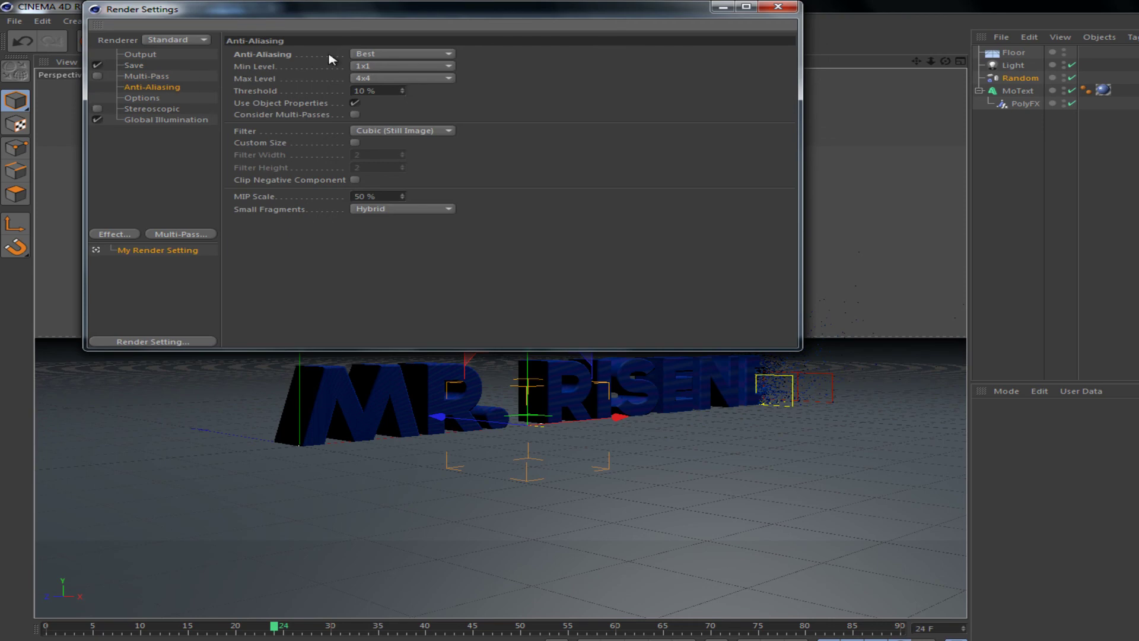
click(140, 98)
click(146, 109)
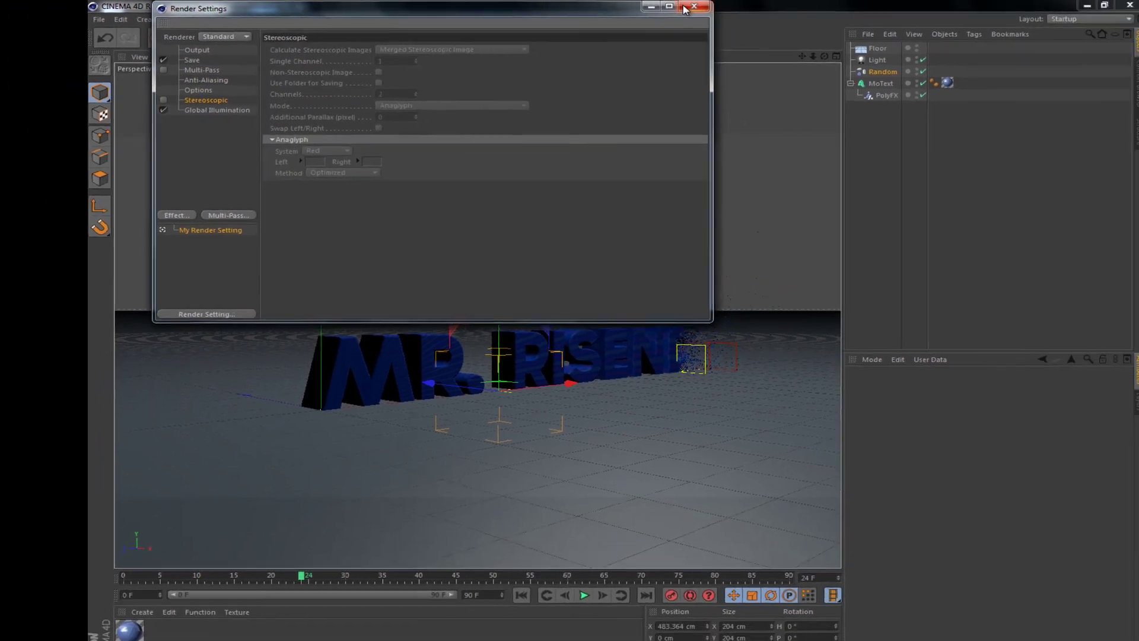
click(693, 7)
Start rendering all 91 frames of the Test2 animation at 1280×720 in the Picture Viewer.
key(shift+r)
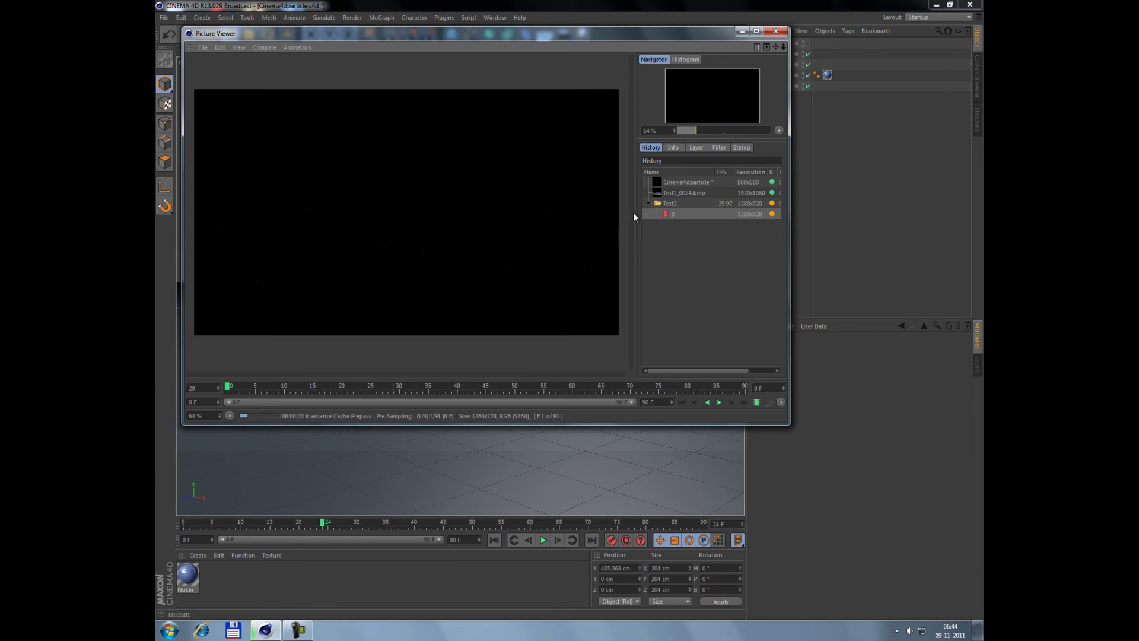